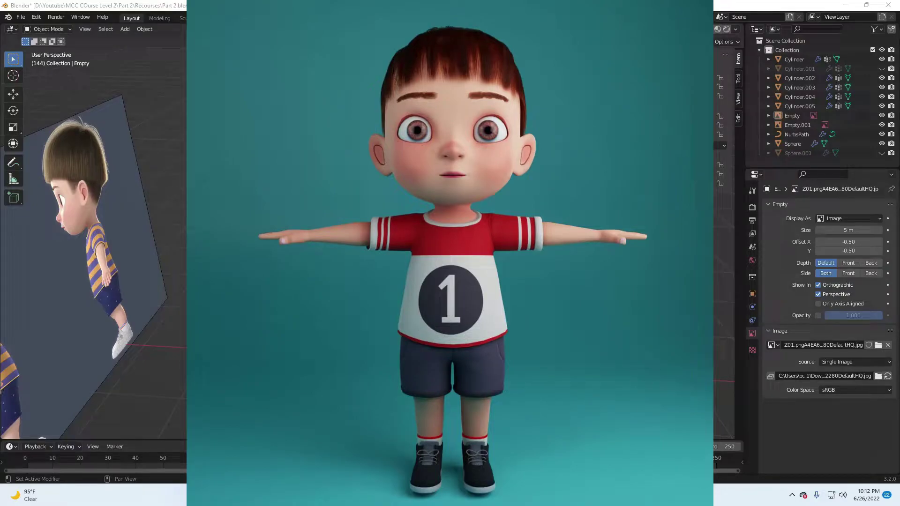
Select all of the character's mesh parts and isolate them from the reference images in local view.
{"action": "middle_click_drag", "start_coordinate": [468, 253], "coordinate": [429, 254]}
{"action": "left_click", "coordinate": [398, 254]}
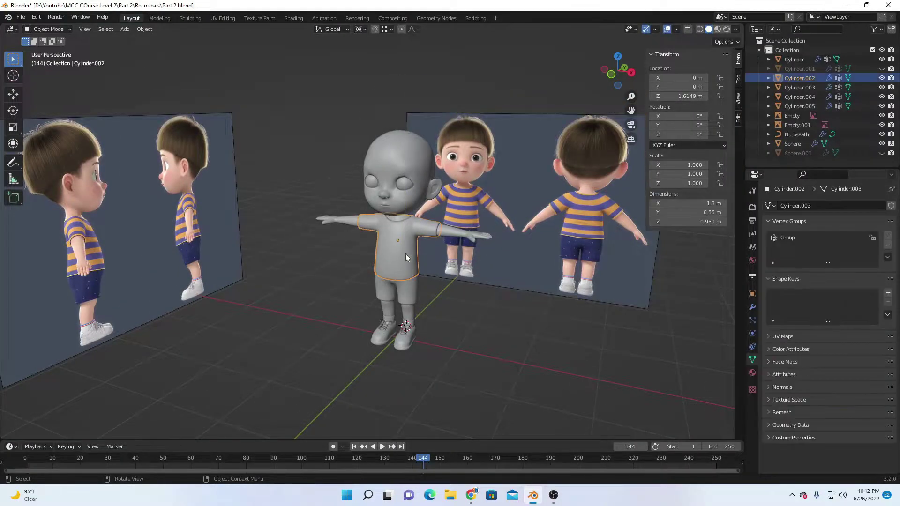
{"action": "middle_click_drag", "start_coordinate": [484, 246], "coordinate": [258, 261]}
{"action": "key", "text": "z"}
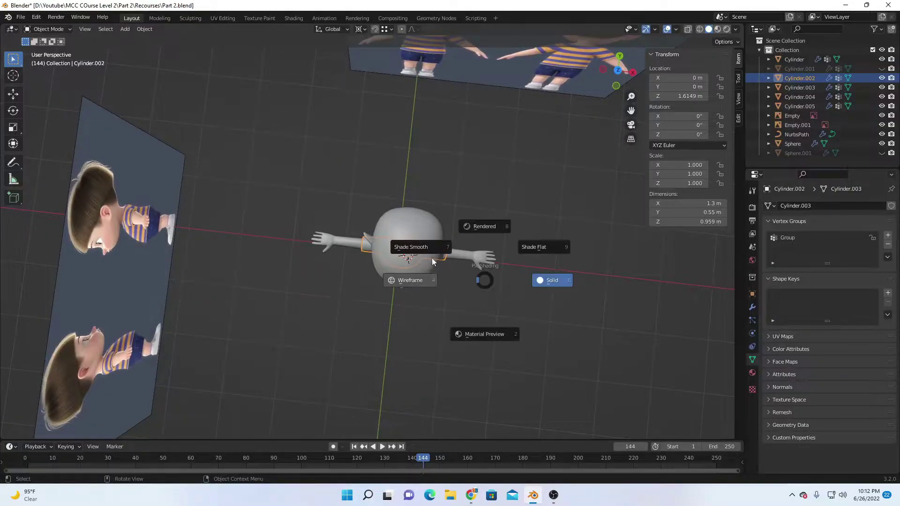
{"action": "left_click", "coordinate": [409, 263]}
{"action": "mouse_move", "coordinate": [291, 201]}
{"action": "left_mouse_down"}
{"action": "mouse_move", "coordinate": [456, 277]}
{"action": "mouse_move", "coordinate": [455, 289]}
{"action": "left_mouse_up"}
{"action": "middle_click_drag", "start_coordinate": [423, 303], "coordinate": [415, 268]}
{"action": "key", "text": "z"}
{"action": "left_click", "coordinate": [614, 268]}
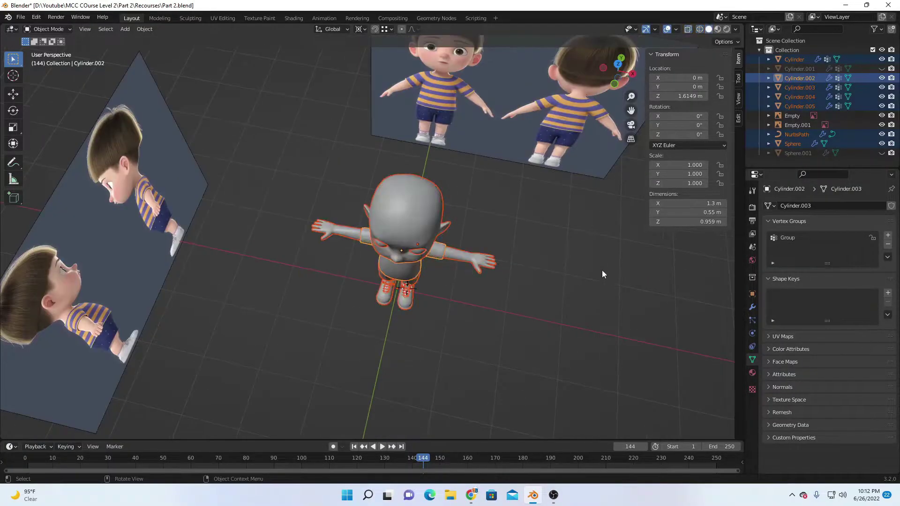
{"action": "key", "text": "KP_Divide"}
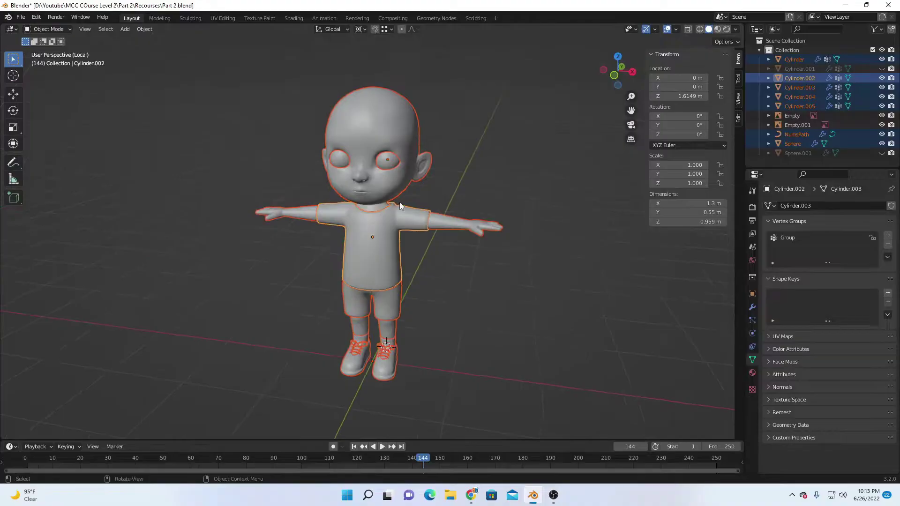
Open the UV Editing workspace, isolate the character model in its viewport and deselect everything.
{"action": "left_click", "coordinate": [223, 18]}
{"action": "middle_click_drag", "start_coordinate": [473, 225], "coordinate": [595, 225]}
{"action": "key", "text": "KP_Divide"}
{"action": "left_click", "coordinate": [613, 285]}
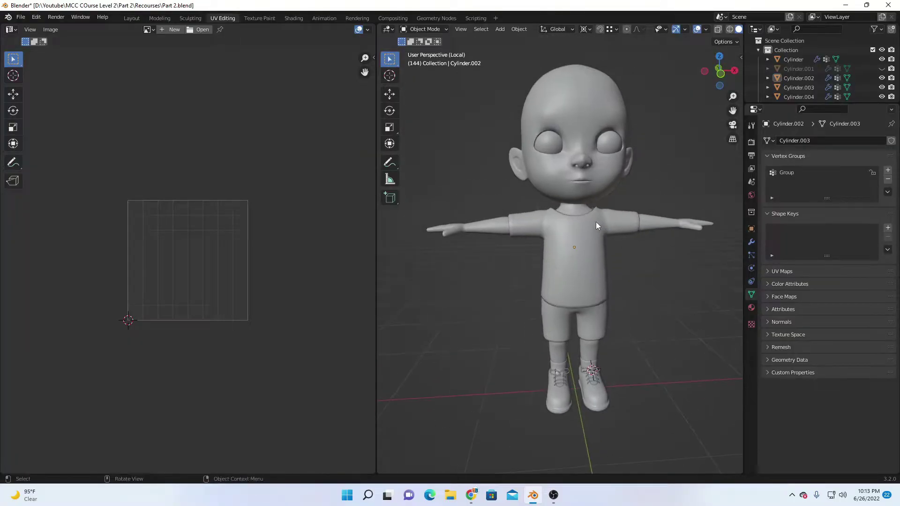
Select the character's eyeballs and isolate them in local view.
{"action": "left_click", "coordinate": [544, 146]}
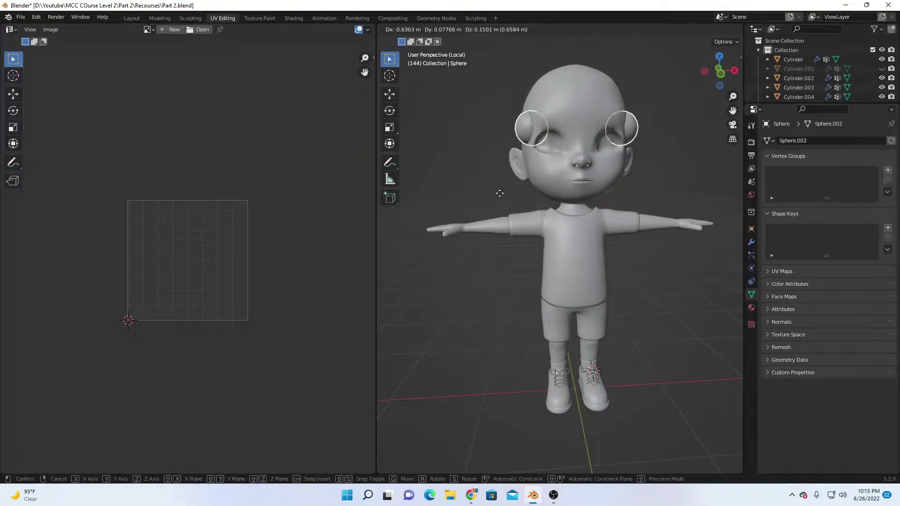
{"action": "middle_click_drag", "start_coordinate": [542, 220], "coordinate": [577, 221]}
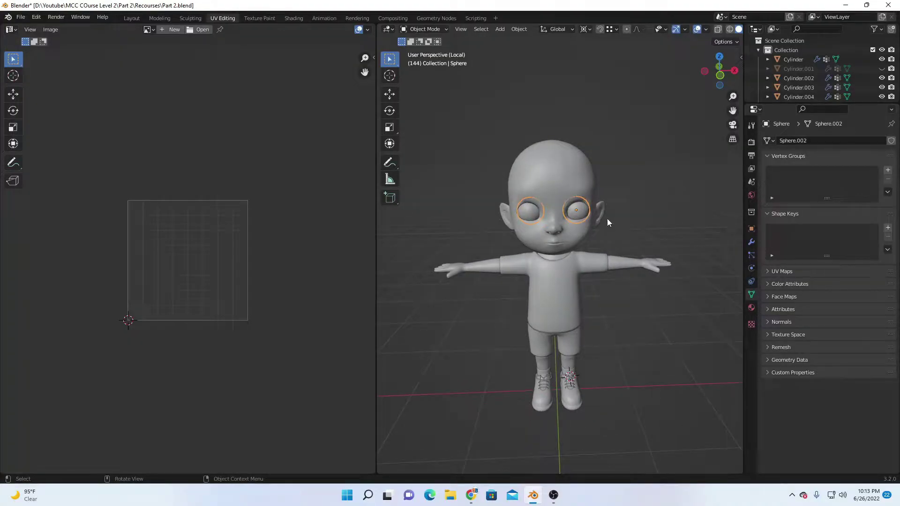
{"action": "scroll", "coordinate": [605, 222], "scroll_direction": "down", "scroll_amount": 2}
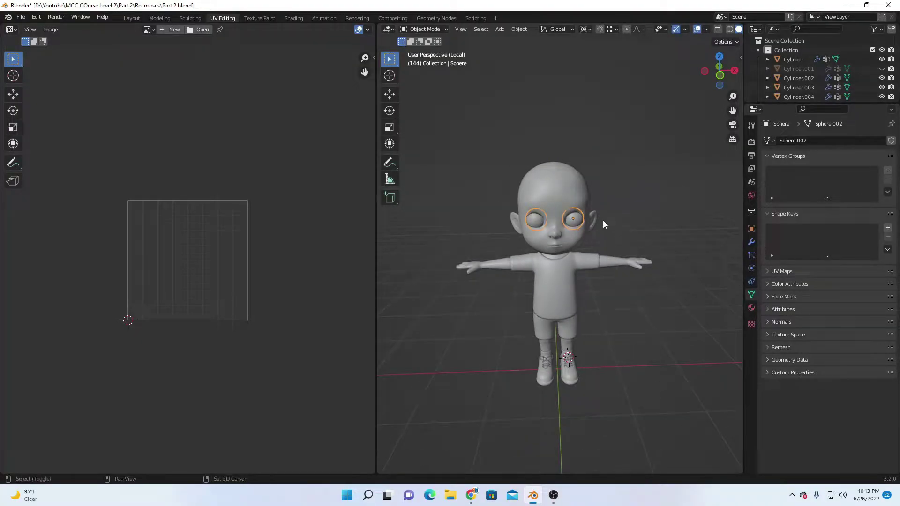
{"action": "key", "text": "KP_Divide"}
{"action": "key", "text": "KP_Divide"}
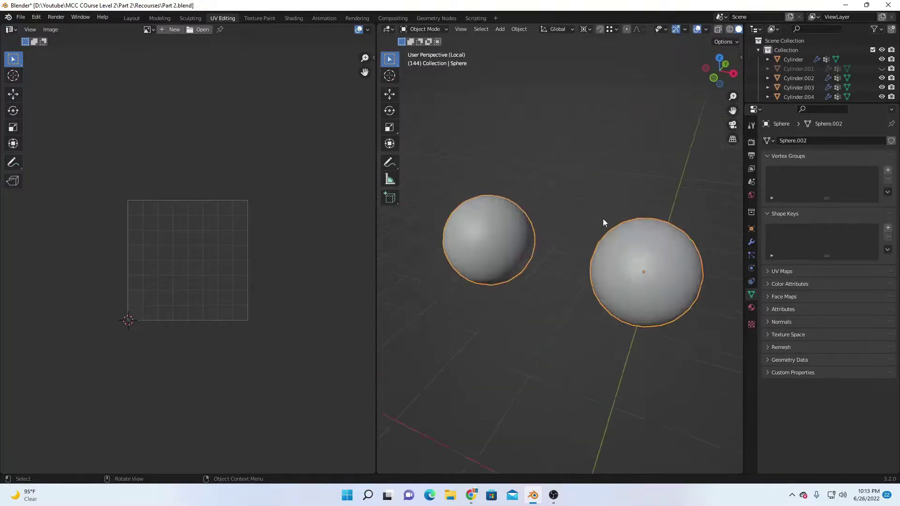
Edit the eyeball mesh and mark the edge loop that splits the sphere into two halves as a seam.
{"action": "key", "text": "ctrl+Tab"}
{"action": "left_click", "coordinate": [689, 231]}
{"action": "scroll", "coordinate": [679, 234], "scroll_direction": "down", "scroll_amount": 5}
{"action": "middle_click_drag", "start_coordinate": [680, 234], "coordinate": [554, 307]}
{"action": "scroll", "coordinate": [588, 277], "scroll_direction": "up", "scroll_amount": 6}
{"action": "key", "text": "a"}
{"action": "scroll", "coordinate": [590, 289], "scroll_direction": "down", "scroll_amount": 3}
{"action": "key", "text": "alt+a"}
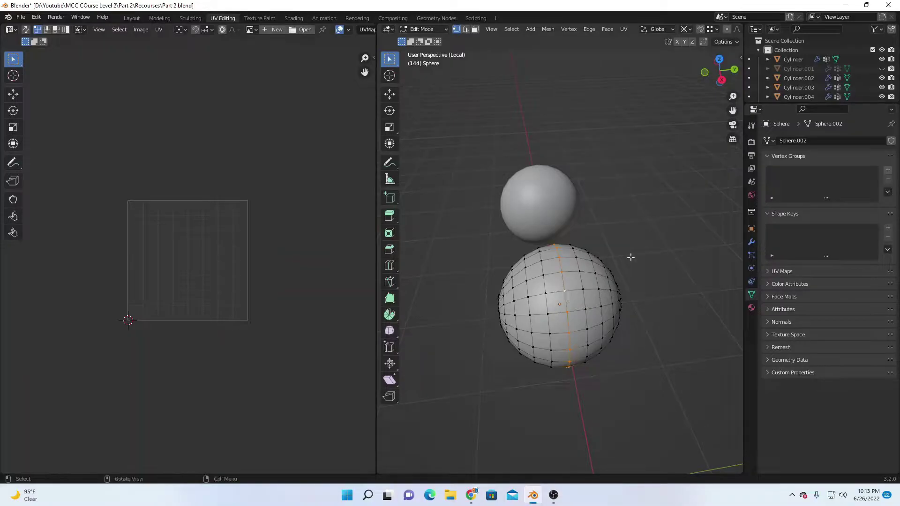
{"action": "key", "text": "ctrl+e"}
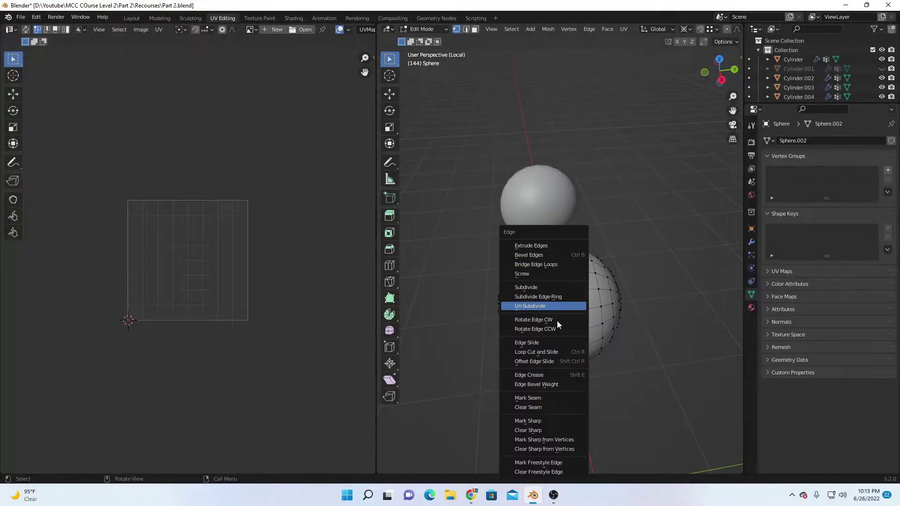
{"action": "left_click", "coordinate": [539, 398]}
Unwrap the whole eyeball mesh along its seam and return to Object Mode.
{"action": "key", "text": "a"}
{"action": "key", "text": "u"}
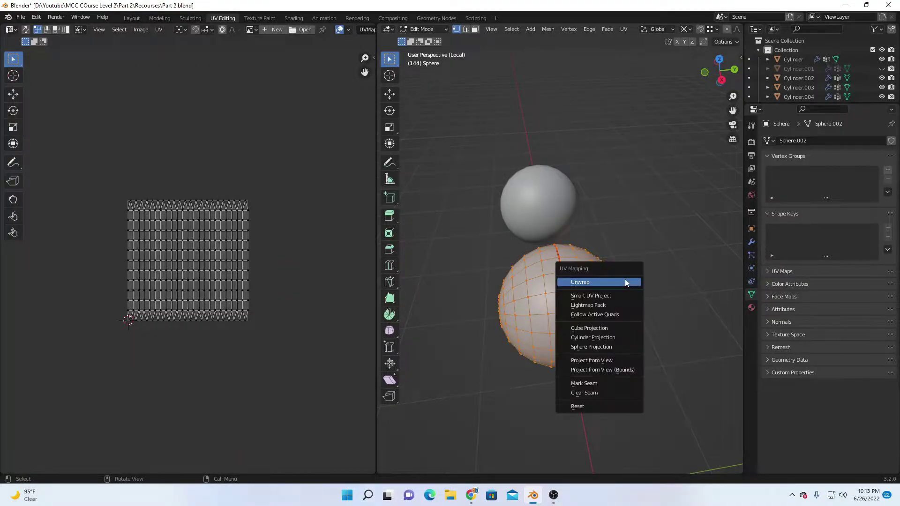
{"action": "left_click", "coordinate": [625, 283]}
{"action": "key", "text": "Tab"}
{"action": "key", "text": "Tab"}
{"action": "scroll", "coordinate": [262, 323], "scroll_direction": "up", "scroll_amount": 4}
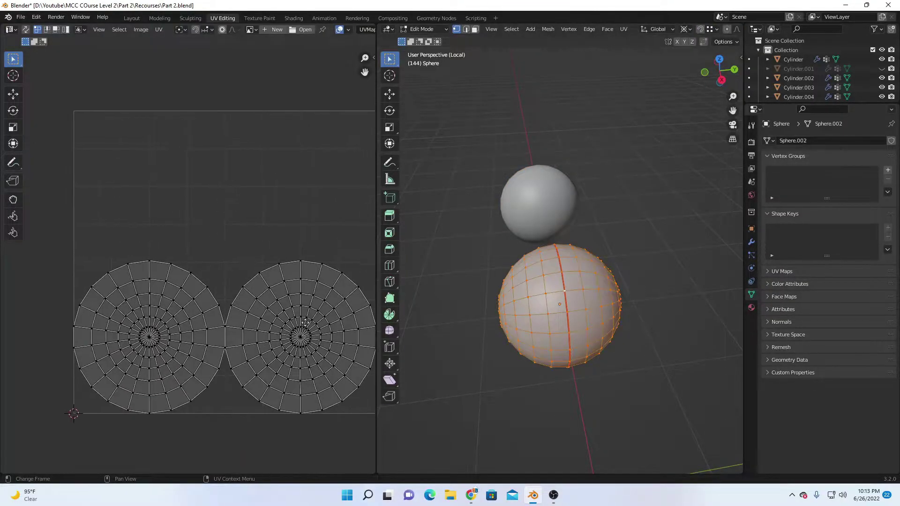
{"action": "scroll", "coordinate": [367, 333], "scroll_direction": "down", "scroll_amount": 1}
{"action": "middle_click_drag", "start_coordinate": [651, 321], "coordinate": [622, 319]}
{"action": "key", "text": "Tab"}
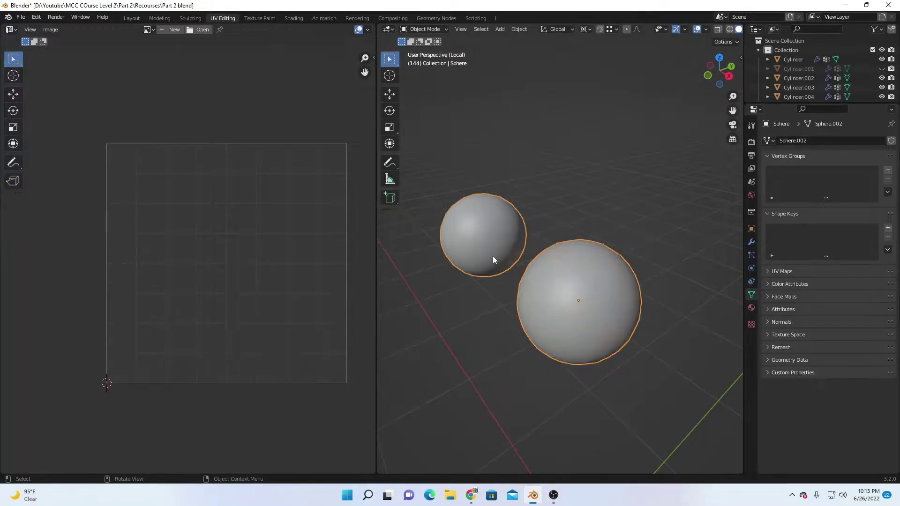
Restore the full scene, isolate the body mesh on its own and enter Edit Mode.
{"action": "key", "text": "KP_Divide"}
{"action": "middle_click_drag", "start_coordinate": [572, 248], "coordinate": [550, 337]}
{"action": "left_click", "coordinate": [558, 297]}
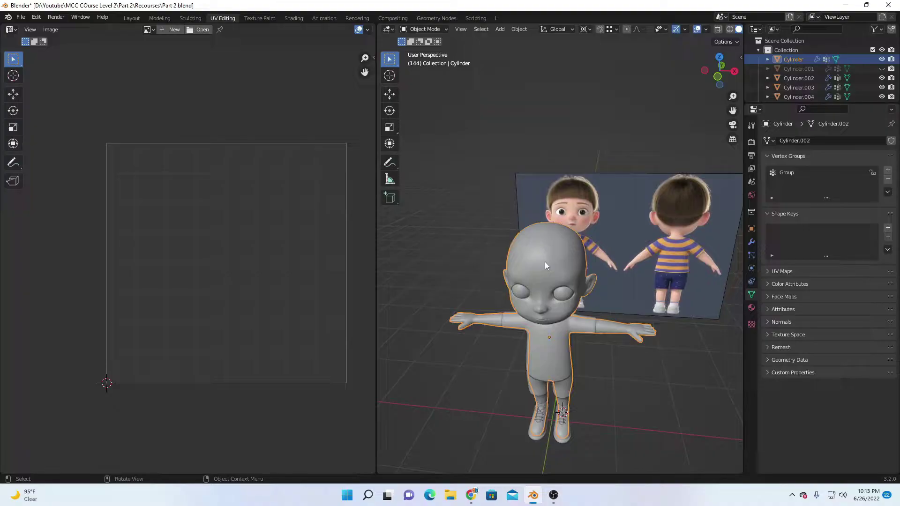
{"action": "key", "text": "KP_Divide"}
{"action": "middle_click_drag", "start_coordinate": [554, 206], "coordinate": [520, 248]}
{"action": "key", "text": "ctrl+Tab"}
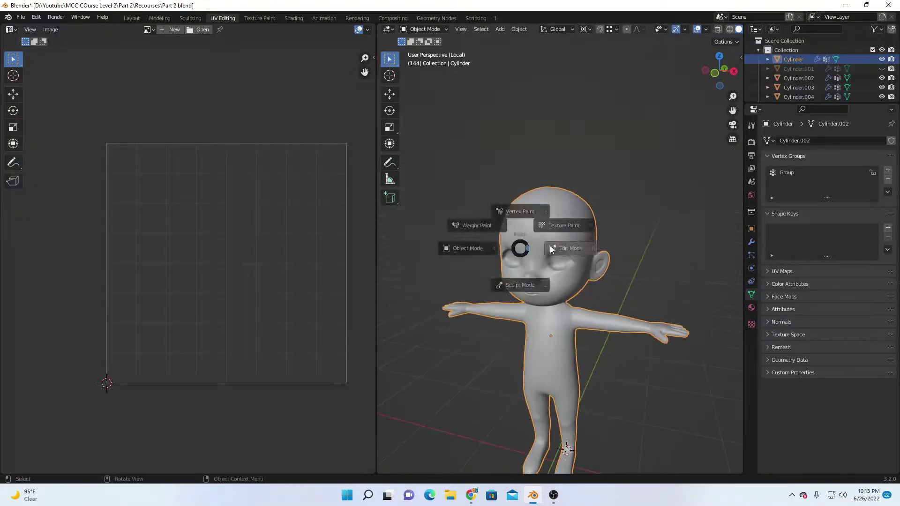
{"action": "left_click", "coordinate": [536, 252]}
{"action": "scroll", "coordinate": [536, 251], "scroll_direction": "up", "scroll_amount": 4}
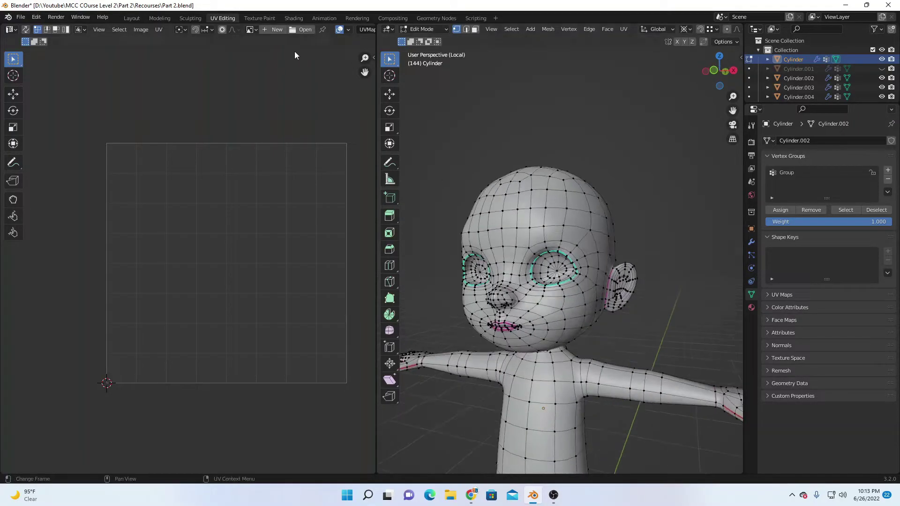
Mark the edge loop around the rim of the eye socket as a seam using edge selection.
{"action": "key", "text": "2"}
{"action": "scroll", "coordinate": [565, 245], "scroll_direction": "up", "scroll_amount": 9}
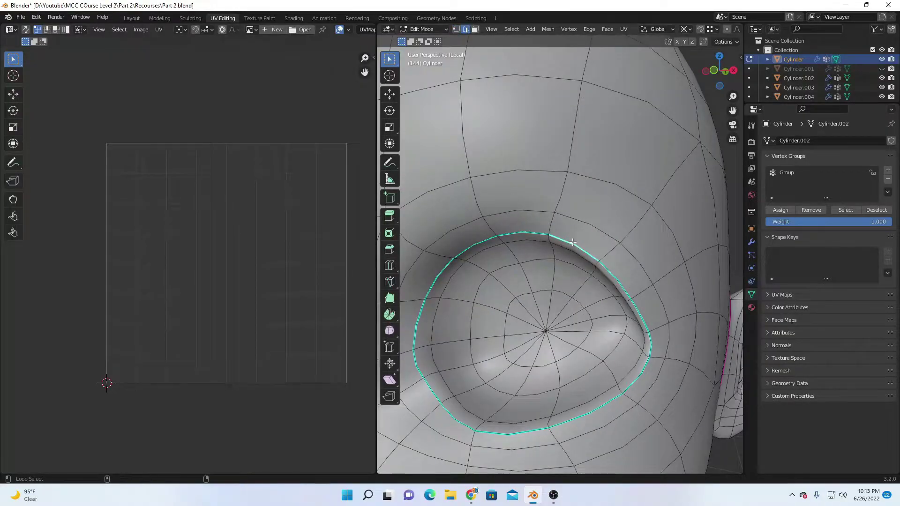
{"action": "left_click", "coordinate": [573, 243], "text": "alt"}
{"action": "key", "text": "ctrl+e"}
{"action": "left_click", "coordinate": [577, 240]}
{"action": "scroll", "coordinate": [577, 241], "scroll_direction": "down", "scroll_amount": 10}
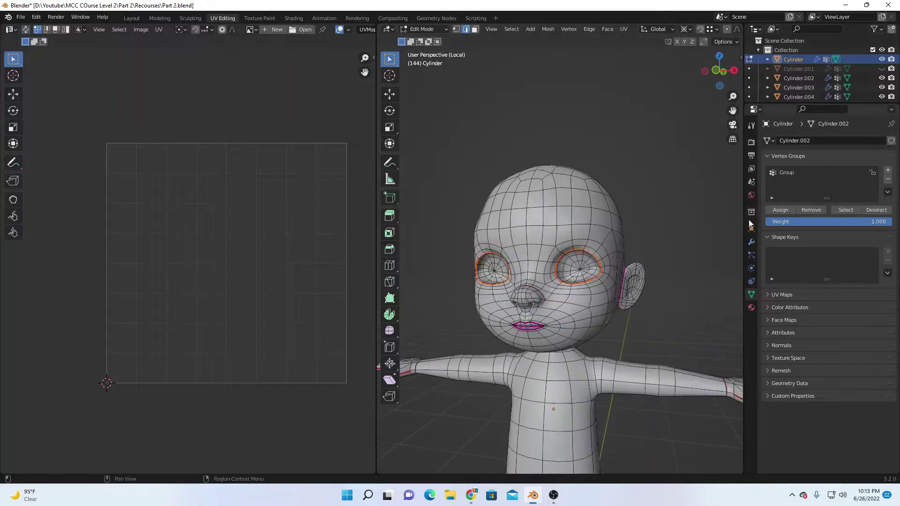
Show the body's modifiers and mark the edge loop where the ear joins the head as a seam.
{"action": "left_click", "coordinate": [751, 242]}
{"action": "middle_click_drag", "start_coordinate": [617, 274], "coordinate": [512, 284]}
{"action": "scroll", "coordinate": [513, 285], "scroll_direction": "up", "scroll_amount": 5}
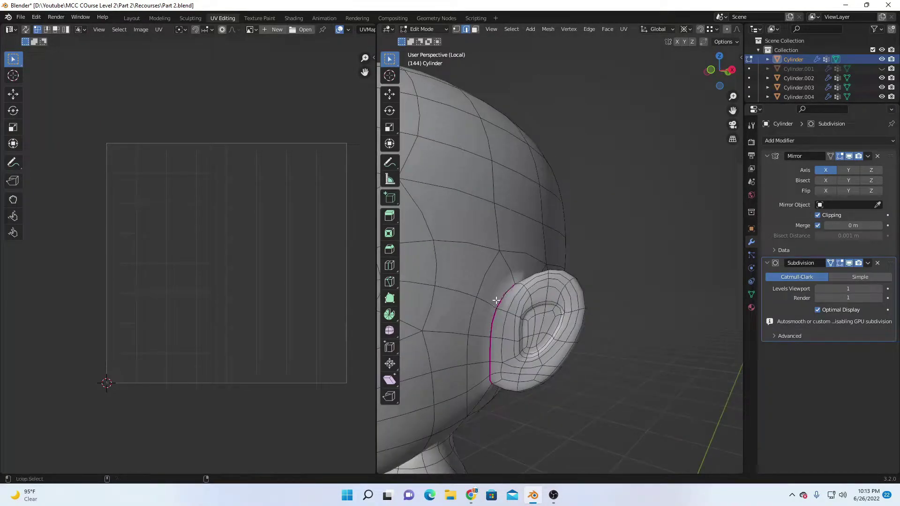
{"action": "mouse_move", "coordinate": [585, 276]}
{"action": "middle_mouse_down"}
{"action": "mouse_move", "coordinate": [620, 239]}
{"action": "mouse_move", "coordinate": [609, 257]}
{"action": "mouse_move", "coordinate": [623, 288]}
{"action": "middle_mouse_up"}
{"action": "left_click", "coordinate": [555, 291], "text": "alt"}
{"action": "key", "text": "shift+z"}
{"action": "mouse_move", "coordinate": [529, 274]}
{"action": "middle_mouse_down"}
{"action": "mouse_move", "coordinate": [521, 299]}
{"action": "mouse_move", "coordinate": [538, 295]}
{"action": "middle_mouse_up"}
{"action": "key", "text": "shift+z"}
{"action": "right_click", "coordinate": [575, 263]}
{"action": "left_click", "coordinate": [583, 253]}
Mark the edge loop around the outline of the lips as a seam.
{"action": "middle_click_drag", "start_coordinate": [536, 275], "coordinate": [576, 306]}
{"action": "scroll", "coordinate": [586, 312], "scroll_direction": "up", "scroll_amount": 5}
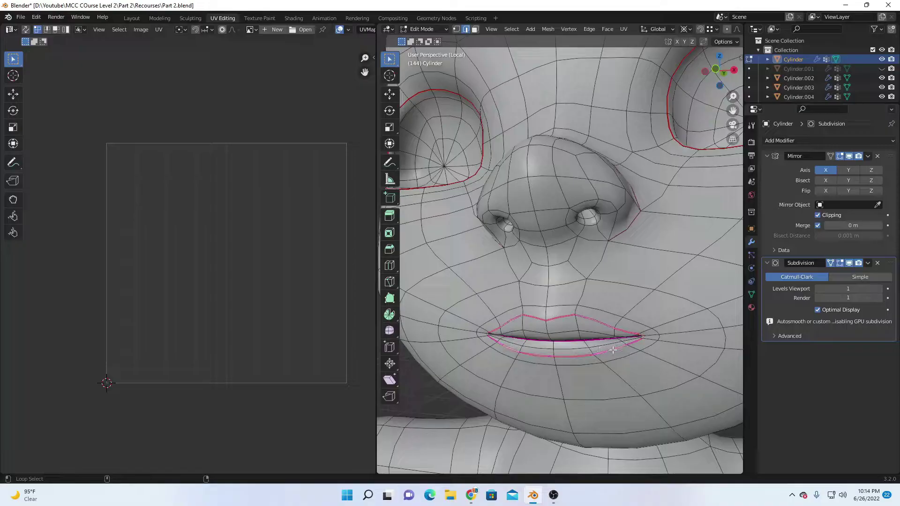
{"action": "key", "text": "ctrl+e"}
{"action": "left_click", "coordinate": [620, 286]}
Mark the edge loop around the nostril opening as a seam.
{"action": "key", "text": "a"}
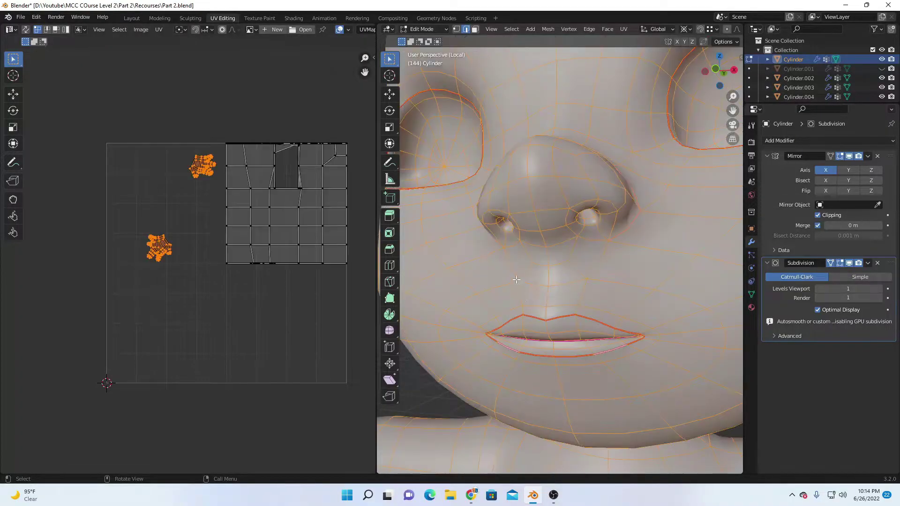
{"action": "scroll", "coordinate": [516, 288], "scroll_direction": "down", "scroll_amount": 5}
{"action": "scroll", "coordinate": [572, 222], "scroll_direction": "up", "scroll_amount": 4}
{"action": "middle_click_drag", "start_coordinate": [516, 288], "coordinate": [583, 290]}
{"action": "scroll", "coordinate": [583, 291], "scroll_direction": "up", "scroll_amount": 4}
{"action": "middle_click_drag", "start_coordinate": [630, 257], "coordinate": [611, 253]}
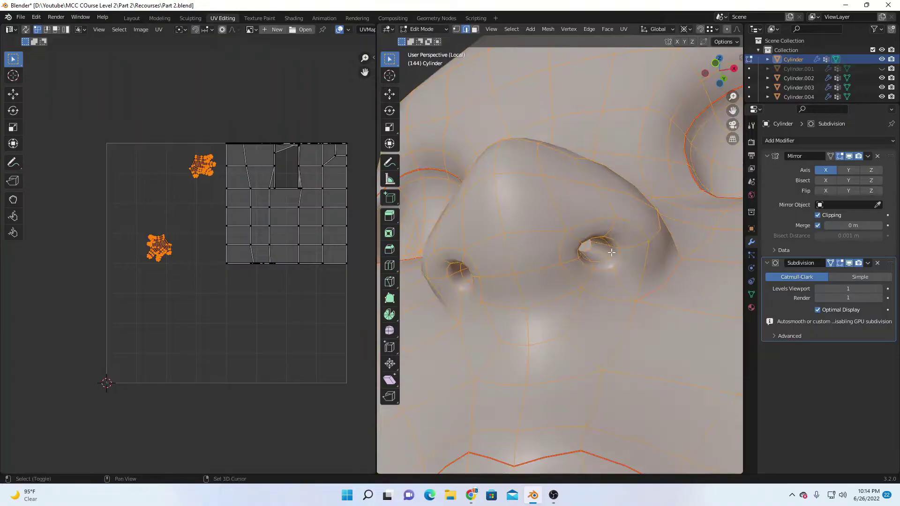
{"action": "key", "text": "alt+a"}
{"action": "right_click", "coordinate": [621, 257]}
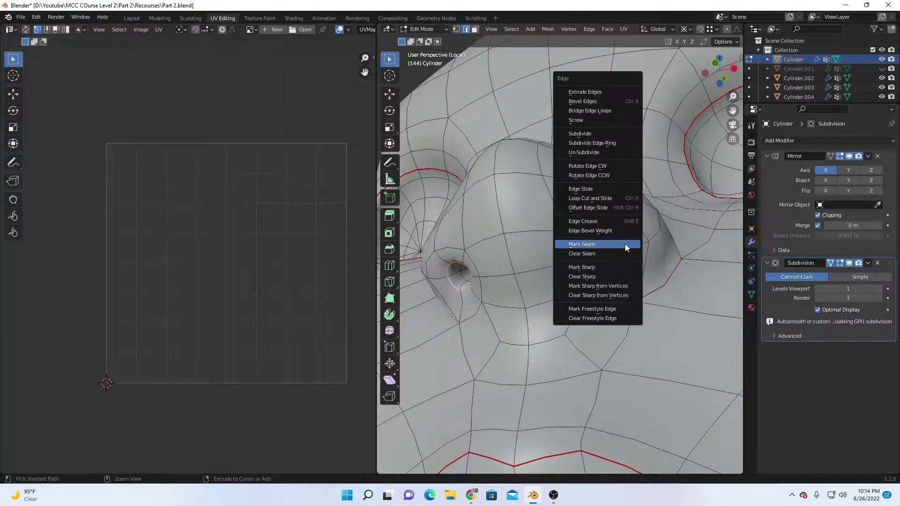
{"action": "left_click", "coordinate": [628, 243]}
Mark a seam running from the nostril rim into the inside of the nose.
{"action": "scroll", "coordinate": [591, 274], "scroll_direction": "up", "scroll_amount": 6}
{"action": "middle_click_drag", "start_coordinate": [592, 274], "coordinate": [600, 362]}
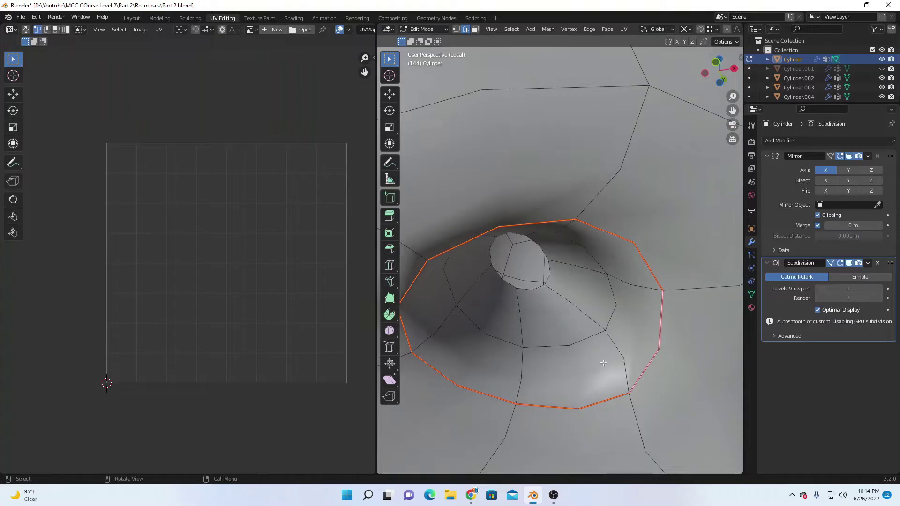
{"action": "right_click", "coordinate": [597, 303]}
{"action": "left_click", "coordinate": [598, 304]}
{"action": "key", "text": "a"}
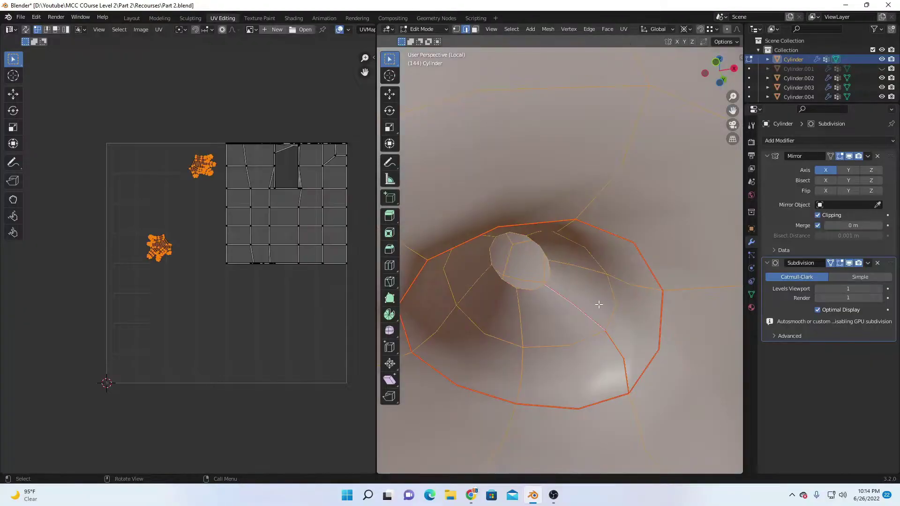
Mark seams down the centre of the back of the head and around the top of the neck.
{"action": "scroll", "coordinate": [598, 304], "scroll_direction": "down", "scroll_amount": 8}
{"action": "key", "text": "alt+a"}
{"action": "middle_click_drag", "start_coordinate": [598, 304], "coordinate": [554, 347]}
{"action": "scroll", "coordinate": [556, 319], "scroll_direction": "down", "scroll_amount": 1}
{"action": "left_click", "coordinate": [543, 174], "text": "ctrl"}
{"action": "middle_click_drag", "start_coordinate": [543, 175], "coordinate": [608, 280]}
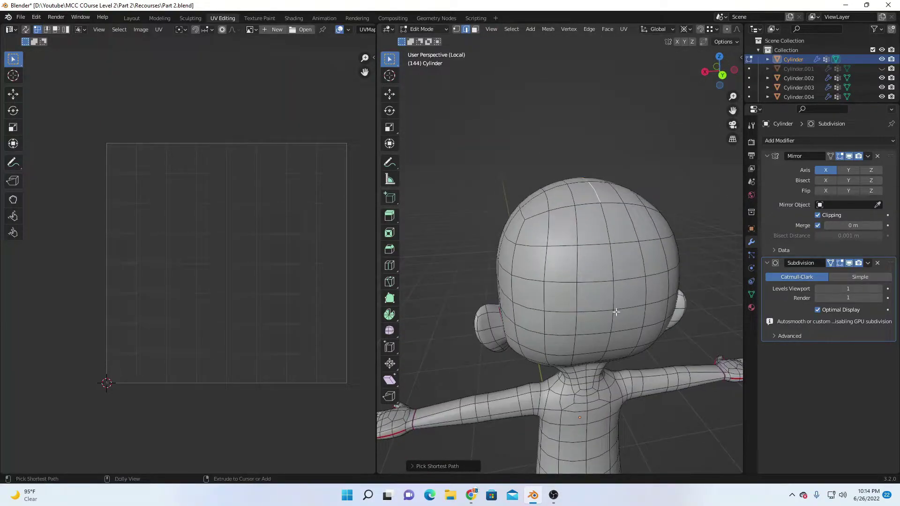
{"action": "middle_click_drag", "start_coordinate": [616, 310], "coordinate": [593, 279]}
{"action": "middle_click_drag", "start_coordinate": [588, 360], "coordinate": [558, 306], "text": "ctrl"}
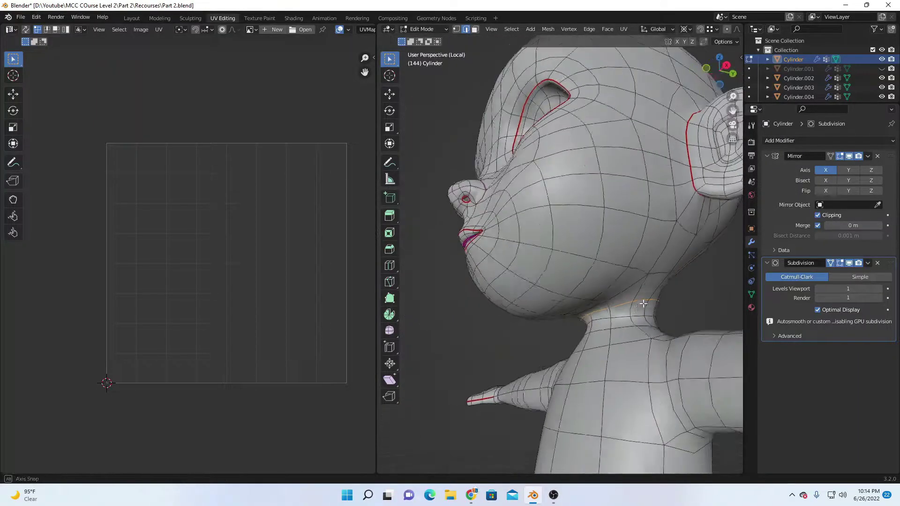
{"action": "key", "text": "ctrl+e"}
{"action": "left_click", "coordinate": [650, 298]}
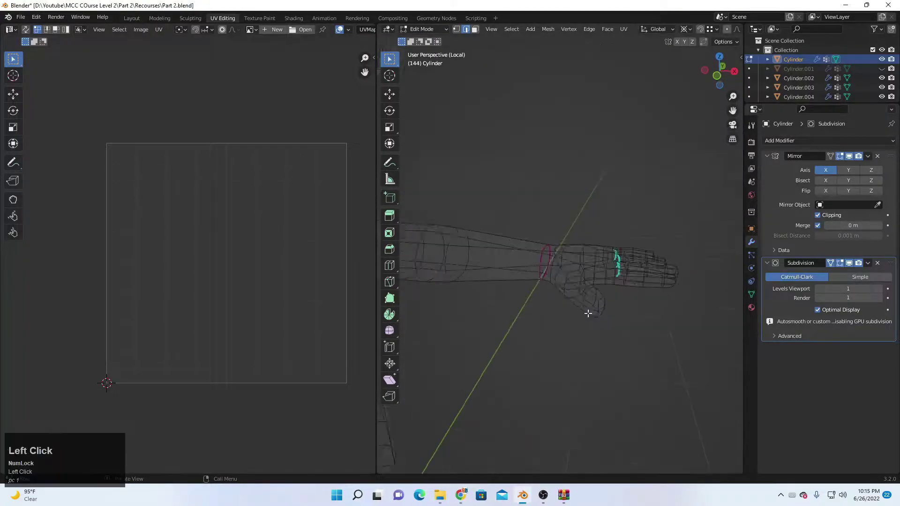
Select the edges along the side of the hand and fingers, using wireframe shading to reach the hidden ones.
{"action": "scroll", "coordinate": [586, 311], "scroll_direction": "up", "scroll_amount": 5}
{"action": "middle_click_drag", "start_coordinate": [712, 277], "coordinate": [588, 272]}
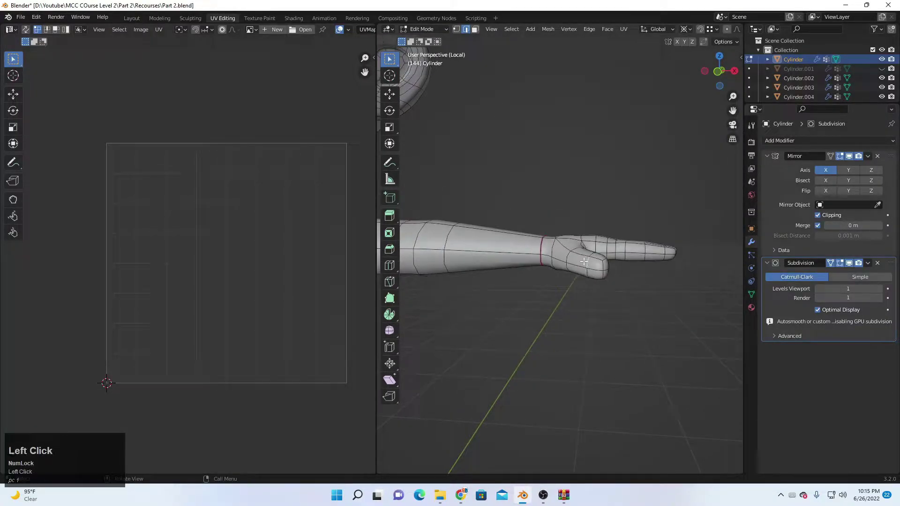
{"action": "mouse_move", "coordinate": [569, 263]}
{"action": "middle_mouse_down"}
{"action": "mouse_move", "coordinate": [446, 272]}
{"action": "mouse_move", "coordinate": [465, 336]}
{"action": "mouse_move", "coordinate": [530, 255]}
{"action": "middle_mouse_up"}
{"action": "scroll", "coordinate": [446, 272], "scroll_direction": "up", "scroll_amount": 2}
{"action": "scroll", "coordinate": [603, 309], "scroll_direction": "down", "scroll_amount": 3}
{"action": "middle_click_drag", "start_coordinate": [603, 309], "coordinate": [580, 285]}
{"action": "key", "text": "z"}
{"action": "left_click", "coordinate": [462, 238]}
{"action": "scroll", "coordinate": [634, 239], "scroll_direction": "down", "scroll_amount": 3}
{"action": "left_click_drag", "start_coordinate": [582, 183], "coordinate": [647, 289], "text": "ctrl"}
{"action": "scroll", "coordinate": [559, 289], "scroll_direction": "up", "scroll_amount": 6}
{"action": "middle_click_drag", "start_coordinate": [492, 274], "coordinate": [556, 283], "text": "shift"}
{"action": "scroll", "coordinate": [556, 283], "scroll_direction": "up", "scroll_amount": 4}
Return to solid shading and mark the edges along the side of the hand up to the wrist as seams.
{"action": "key", "text": "z"}
{"action": "left_click", "coordinate": [667, 261]}
{"action": "mouse_move", "coordinate": [666, 261]}
{"action": "middle_mouse_down"}
{"action": "mouse_move", "coordinate": [519, 239]}
{"action": "mouse_move", "coordinate": [458, 193]}
{"action": "mouse_move", "coordinate": [499, 308]}
{"action": "mouse_move", "coordinate": [415, 328]}
{"action": "mouse_move", "coordinate": [635, 321]}
{"action": "middle_mouse_up"}
{"action": "scroll", "coordinate": [675, 321], "scroll_direction": "up", "scroll_amount": 6}
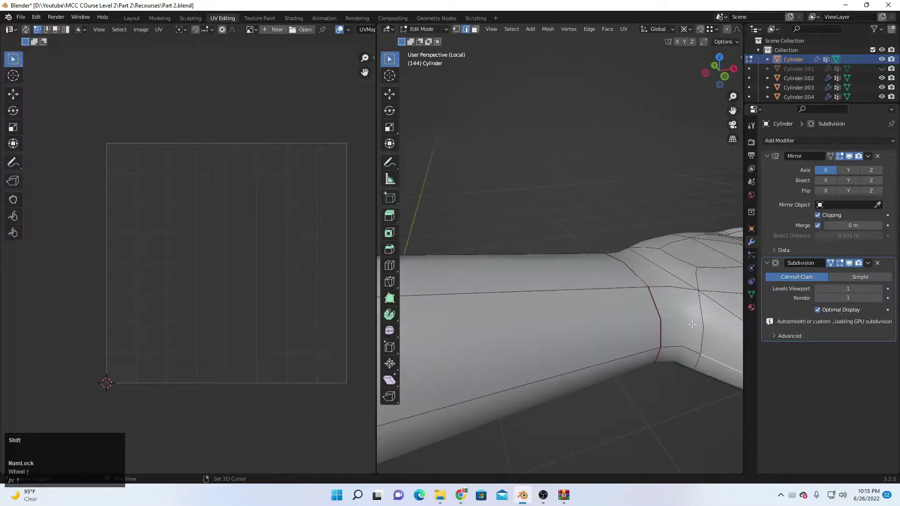
{"action": "middle_click_drag", "start_coordinate": [627, 251], "coordinate": [619, 232]}
{"action": "key", "text": "ctrl+e"}
{"action": "left_click", "coordinate": [618, 233]}
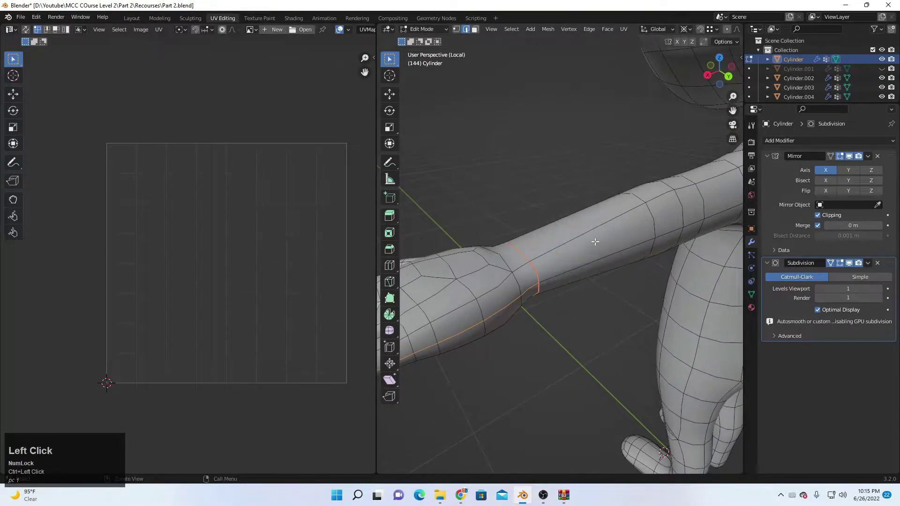
{"action": "key", "text": "ctrl+e"}
{"action": "left_click", "coordinate": [597, 223]}
Mark a seam around the shoulder where the arm joins the torso.
{"action": "middle_click_drag", "start_coordinate": [597, 223], "coordinate": [659, 291]}
{"action": "scroll", "coordinate": [356, 292], "scroll_direction": "up", "scroll_amount": 1}
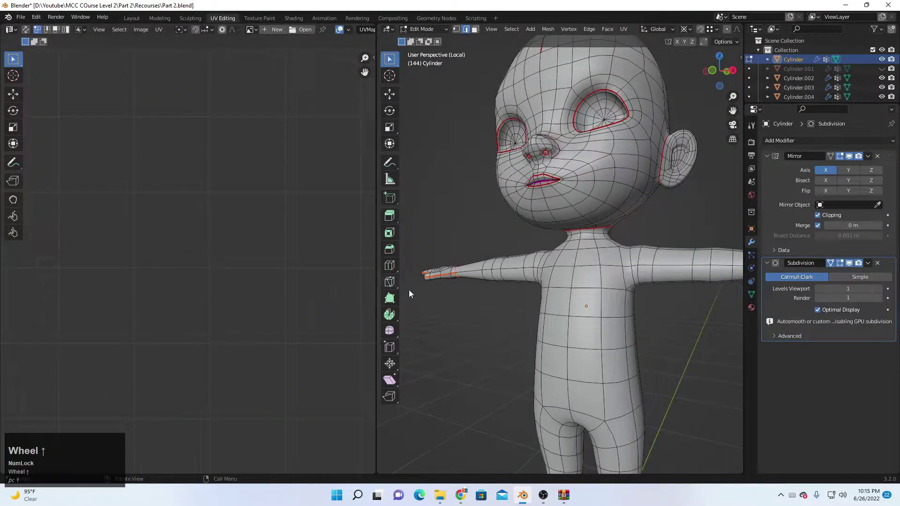
{"action": "scroll", "coordinate": [644, 286], "scroll_direction": "up", "scroll_amount": 3}
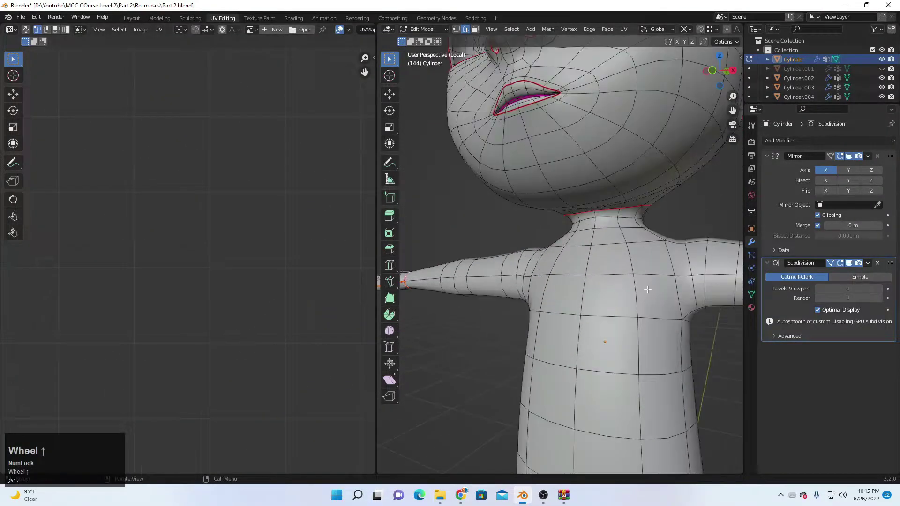
{"action": "middle_click_drag", "start_coordinate": [678, 293], "coordinate": [563, 201]}
{"action": "scroll", "coordinate": [648, 293], "scroll_direction": "up", "scroll_amount": 5}
{"action": "scroll", "coordinate": [610, 251], "scroll_direction": "down", "scroll_amount": 3}
{"action": "left_click", "coordinate": [612, 235], "text": "alt+shift"}
{"action": "middle_click_drag", "start_coordinate": [600, 307], "coordinate": [626, 247]}
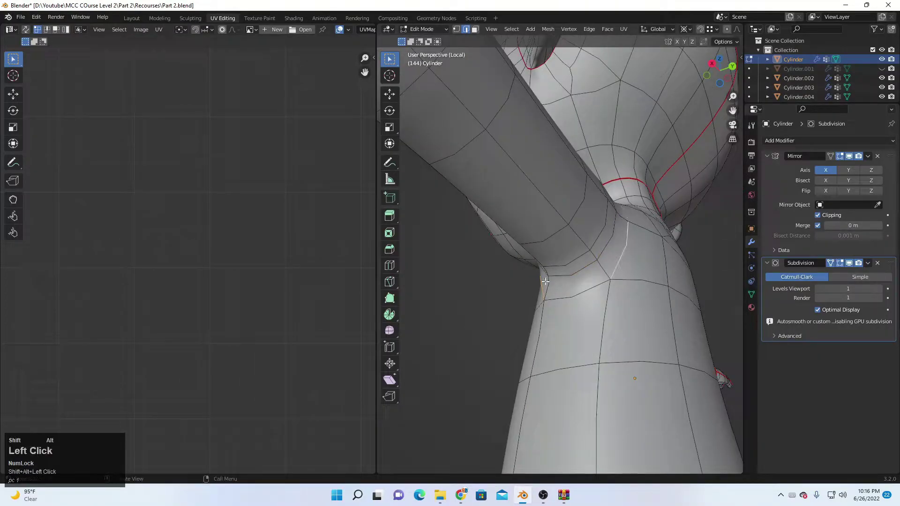
{"action": "left_click", "coordinate": [569, 292], "text": "shift"}
{"action": "key", "text": "ctrl+e"}
{"action": "left_click", "coordinate": [610, 248]}
Select the edges along the underside of the arm from the shoulder seam to the wrist, using wireframe shading.
{"action": "scroll", "coordinate": [522, 272], "scroll_direction": "down", "scroll_amount": 3}
{"action": "middle_click_drag", "start_coordinate": [522, 271], "coordinate": [585, 234]}
{"action": "middle_click_drag", "start_coordinate": [586, 234], "coordinate": [499, 268], "text": "shift"}
{"action": "scroll", "coordinate": [499, 268], "scroll_direction": "down", "scroll_amount": 2}
{"action": "middle_click_drag", "start_coordinate": [592, 282], "coordinate": [558, 291]}
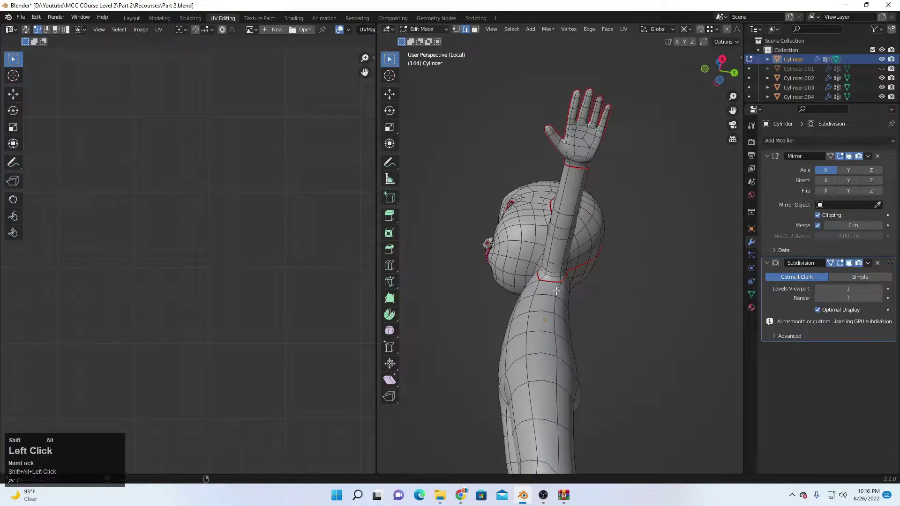
{"action": "scroll", "coordinate": [561, 259], "scroll_direction": "down", "scroll_amount": 1}
{"action": "middle_click_drag", "start_coordinate": [561, 259], "coordinate": [598, 231]}
{"action": "scroll", "coordinate": [569, 311], "scroll_direction": "up", "scroll_amount": 4}
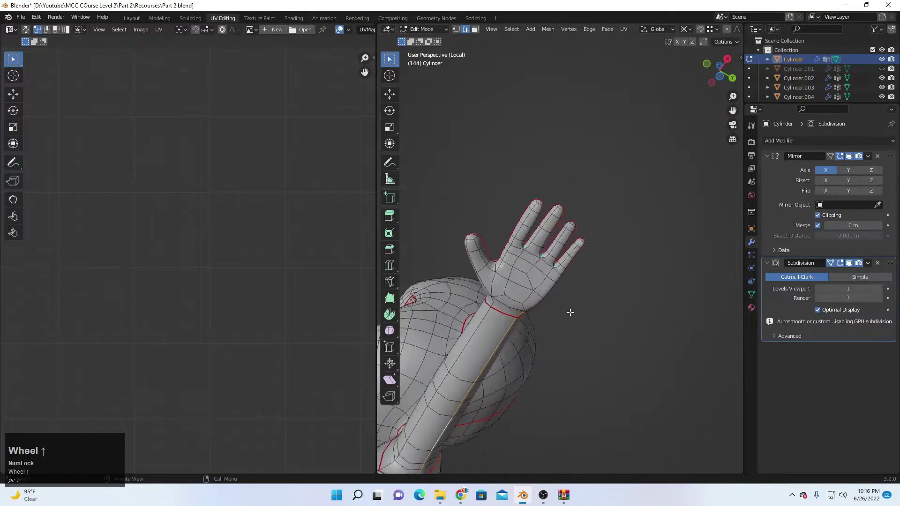
{"action": "middle_click_drag", "start_coordinate": [532, 319], "coordinate": [600, 284]}
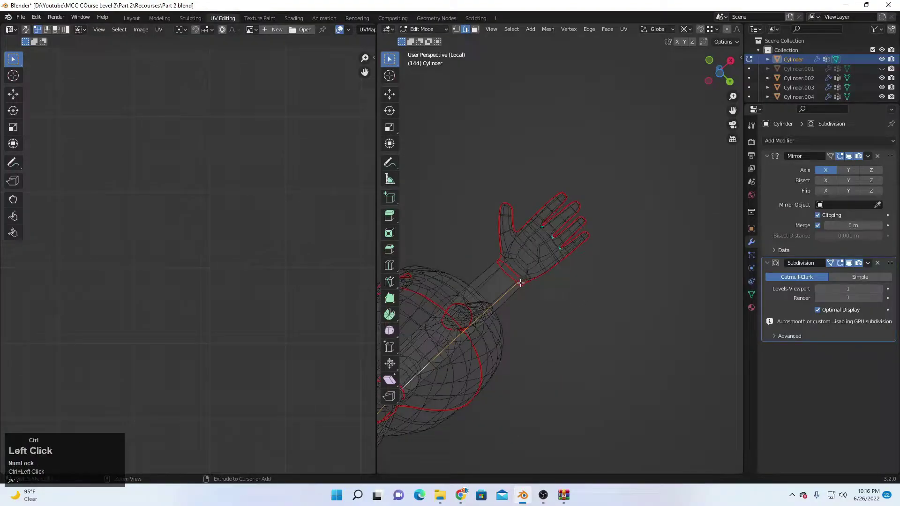
Add the edges down the side of the torso and leg to the ankle and mark the selection as a seam.
{"action": "scroll", "coordinate": [522, 281], "scroll_direction": "down", "scroll_amount": 5}
{"action": "middle_click_drag", "start_coordinate": [538, 364], "coordinate": [557, 267]}
{"action": "scroll", "coordinate": [555, 269], "scroll_direction": "up", "scroll_amount": 4}
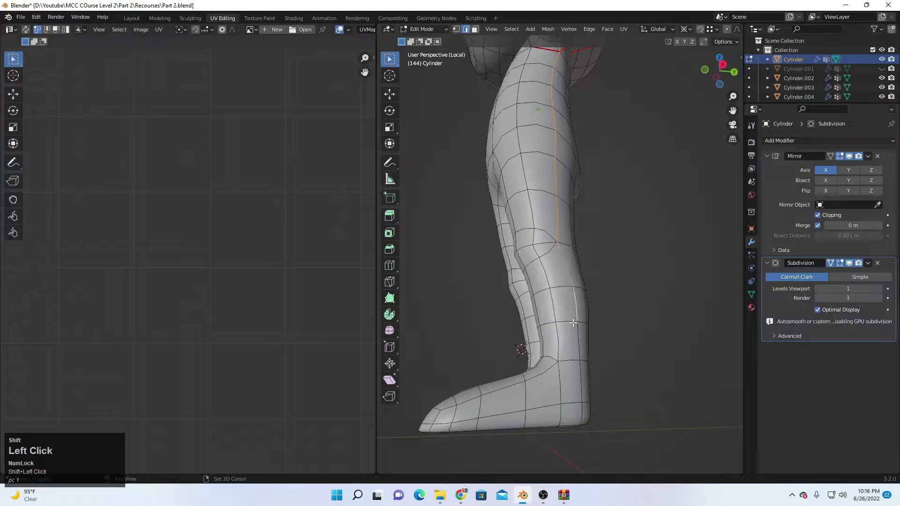
{"action": "middle_click_drag", "start_coordinate": [570, 355], "coordinate": [599, 340]}
{"action": "key", "text": "ctrl+e"}
{"action": "left_click", "coordinate": [622, 283]}
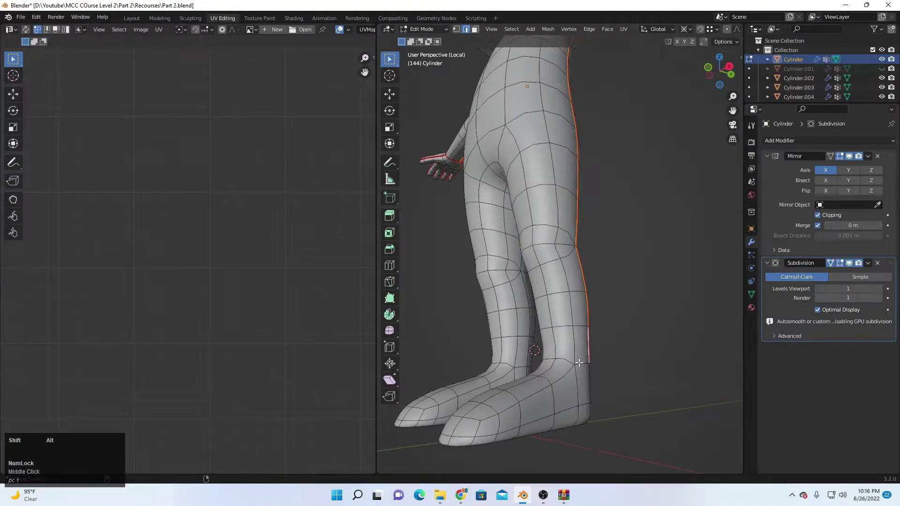
Mark seams around the ankle and around the lower edge of the foot.
{"action": "middle_click_drag", "start_coordinate": [549, 357], "coordinate": [605, 321], "text": "shift"}
{"action": "key", "text": "ctrl+e"}
{"action": "left_click", "coordinate": [597, 305]}
{"action": "middle_click_drag", "start_coordinate": [637, 279], "coordinate": [560, 334]}
{"action": "scroll", "coordinate": [609, 324], "scroll_direction": "up", "scroll_amount": 2}
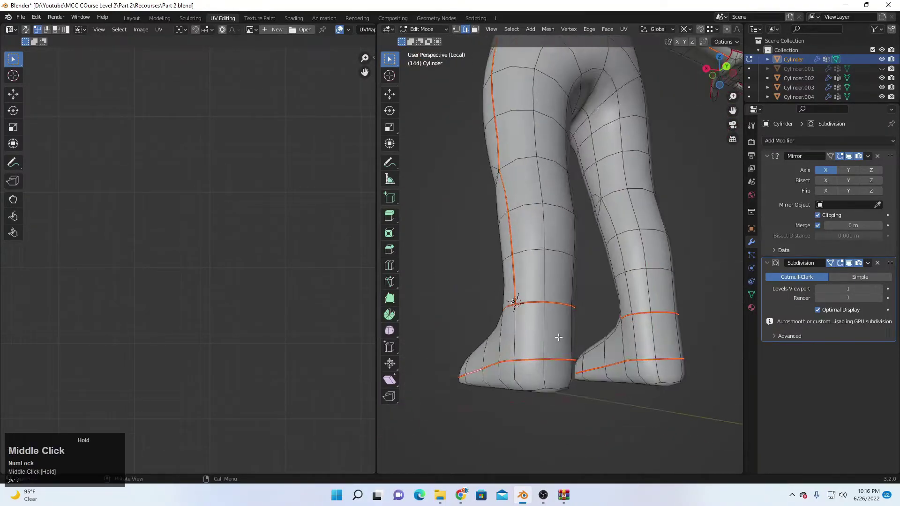
{"action": "key", "text": "ctrl+e"}
{"action": "left_click", "coordinate": [546, 297]}
Mark a seam up the inside of the leg from the ankle to the crotch.
{"action": "scroll", "coordinate": [581, 313], "scroll_direction": "down", "scroll_amount": 3}
{"action": "middle_click_drag", "start_coordinate": [547, 300], "coordinate": [616, 318]}
{"action": "middle_click_drag", "start_coordinate": [600, 291], "coordinate": [554, 211], "text": "shift"}
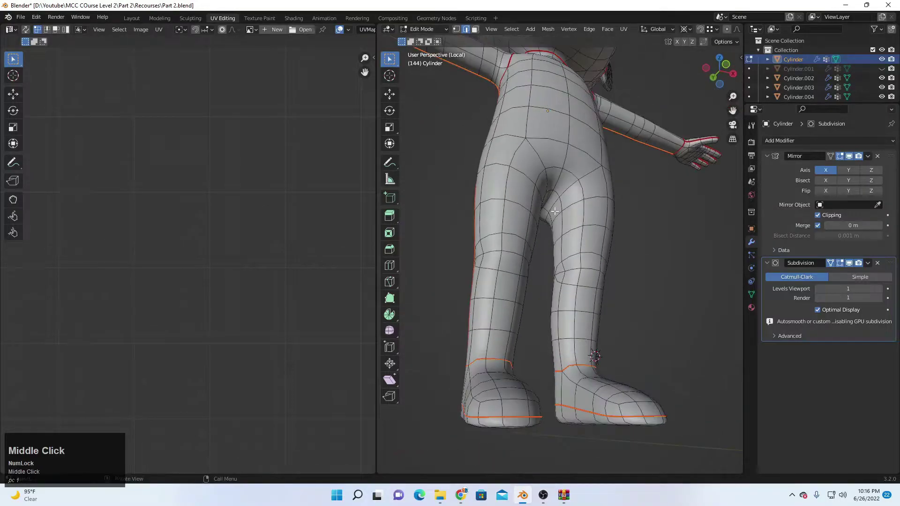
{"action": "middle_click_drag", "start_coordinate": [556, 264], "coordinate": [564, 350]}
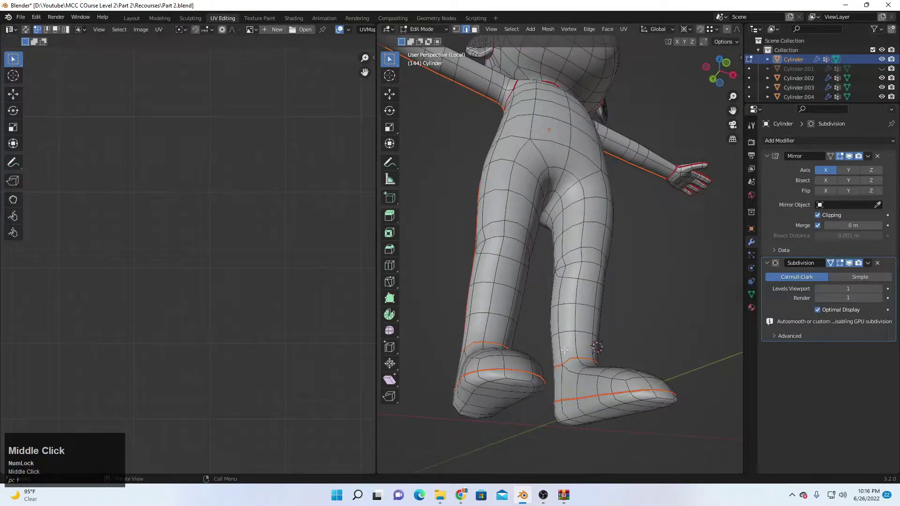
{"action": "left_click", "coordinate": [561, 200], "text": "ctrl+shift"}
{"action": "middle_click_drag", "start_coordinate": [581, 284], "coordinate": [590, 253]}
{"action": "scroll", "coordinate": [594, 268], "scroll_direction": "up", "scroll_amount": 3}
{"action": "key", "text": "ctrl+z"}
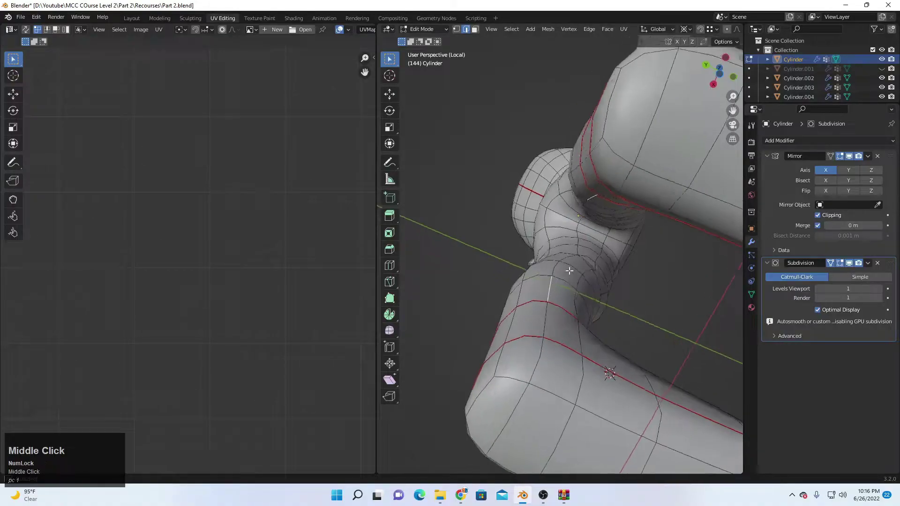
{"action": "scroll", "coordinate": [598, 243], "scroll_direction": "up", "scroll_amount": 2}
{"action": "left_click", "coordinate": [581, 264], "text": "ctrl+shift"}
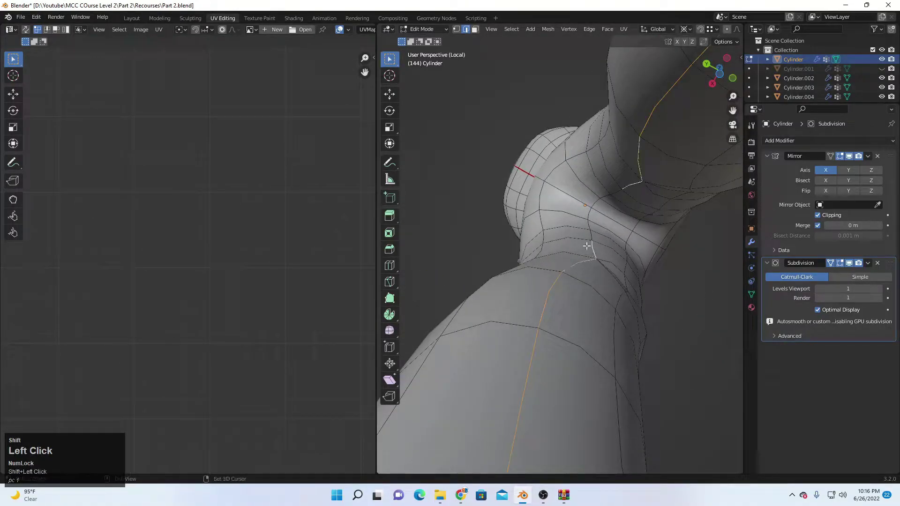
{"action": "key", "text": "ctrl+e"}
{"action": "left_click", "coordinate": [588, 213], "text": "shift"}
{"action": "key", "text": "ctrl+e"}
{"action": "left_click", "coordinate": [611, 192]}
Mark a seam around the waist to separate the torso from the legs.
{"action": "middle_click_drag", "start_coordinate": [610, 192], "coordinate": [547, 272]}
{"action": "scroll", "coordinate": [553, 253], "scroll_direction": "down", "scroll_amount": 6}
{"action": "mouse_move", "coordinate": [548, 272]}
{"action": "middle_mouse_down", "text": "shift"}
{"action": "mouse_move", "coordinate": [548, 311]}
{"action": "mouse_move", "coordinate": [535, 272]}
{"action": "middle_mouse_up", "text": "shift"}
{"action": "scroll", "coordinate": [548, 312], "scroll_direction": "up", "scroll_amount": 2}
{"action": "key", "text": "ctrl+e"}
{"action": "left_click", "coordinate": [578, 238]}
Mark a seam along the edges running from the shoulder seam up to the neck seam.
{"action": "middle_click_drag", "start_coordinate": [606, 245], "coordinate": [501, 262]}
{"action": "middle_click_drag", "start_coordinate": [502, 211], "coordinate": [539, 307], "text": "shift"}
{"action": "middle_click_drag", "start_coordinate": [539, 307], "coordinate": [538, 334], "text": "shift"}
{"action": "scroll", "coordinate": [576, 300], "scroll_direction": "up", "scroll_amount": 6}
{"action": "middle_click_drag", "start_coordinate": [619, 296], "coordinate": [592, 299]}
{"action": "left_click", "coordinate": [588, 262], "text": "ctrl"}
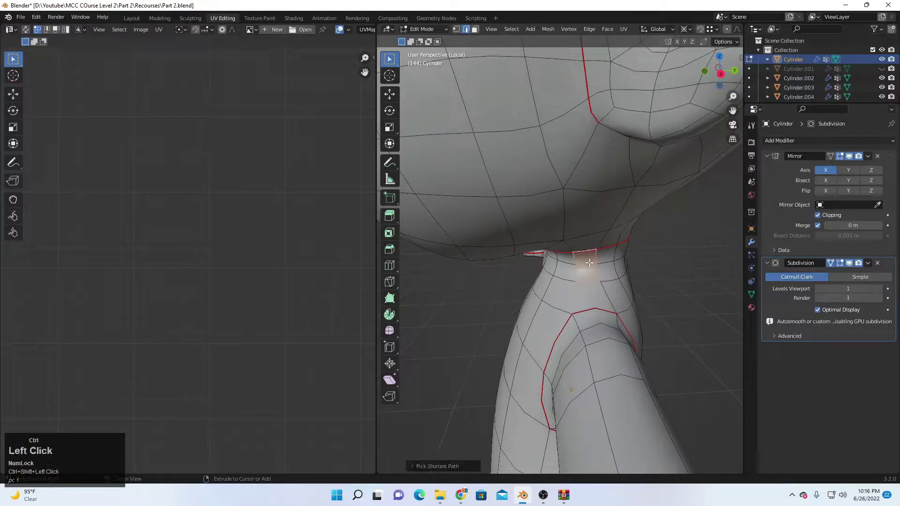
{"action": "left_click", "coordinate": [572, 301]}
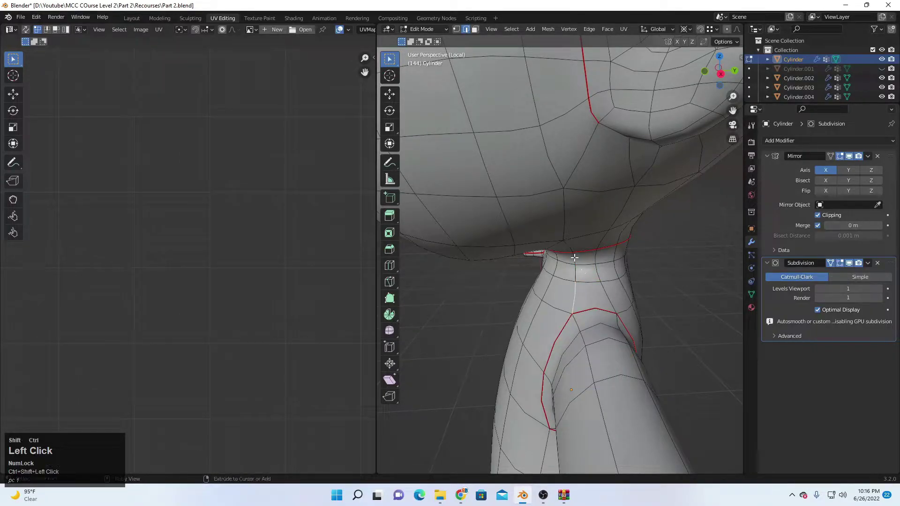
{"action": "scroll", "coordinate": [614, 274], "scroll_direction": "down", "scroll_amount": 5}
{"action": "middle_click_drag", "start_coordinate": [514, 318], "coordinate": [537, 276]}
{"action": "scroll", "coordinate": [574, 282], "scroll_direction": "up", "scroll_amount": 5}
{"action": "middle_click_drag", "start_coordinate": [507, 303], "coordinate": [589, 311]}
{"action": "left_click", "coordinate": [570, 275], "text": "ctrl"}
Unwrap the whole half-body mesh and select all its UV islands to review the layout.
{"action": "scroll", "coordinate": [570, 276], "scroll_direction": "down", "scroll_amount": 5}
{"action": "scroll", "coordinate": [602, 300], "scroll_direction": "down", "scroll_amount": 2}
{"action": "key", "text": "a"}
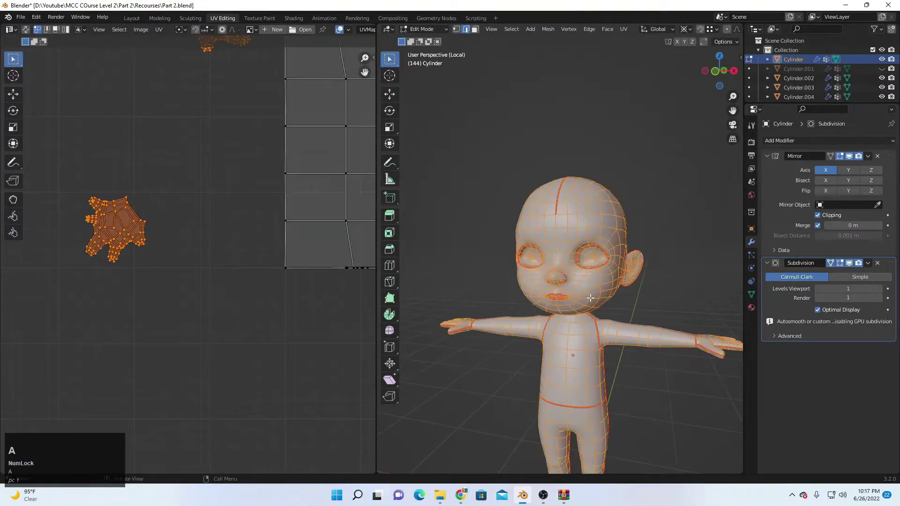
{"action": "key", "text": "u"}
{"action": "left_click", "coordinate": [541, 353]}
{"action": "scroll", "coordinate": [211, 294], "scroll_direction": "down", "scroll_amount": 4}
{"action": "key", "text": "a"}
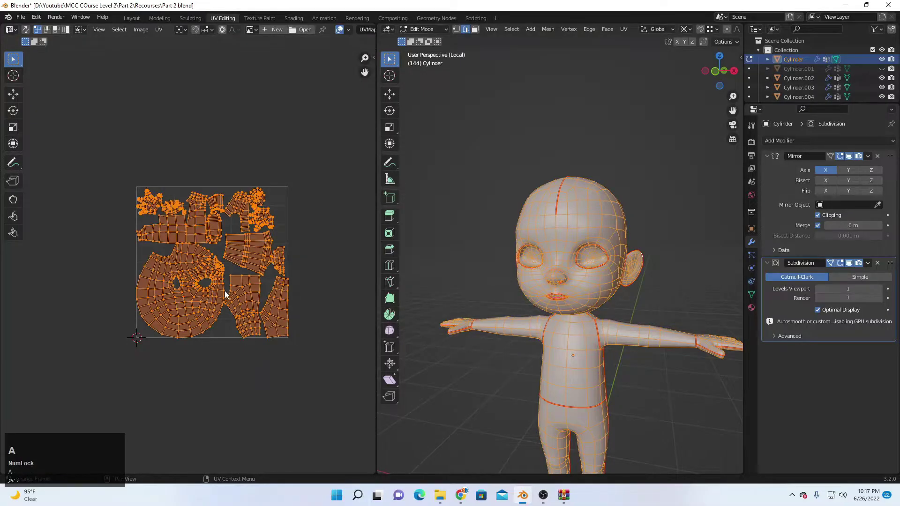
{"action": "scroll", "coordinate": [227, 286], "scroll_direction": "up", "scroll_amount": 3}
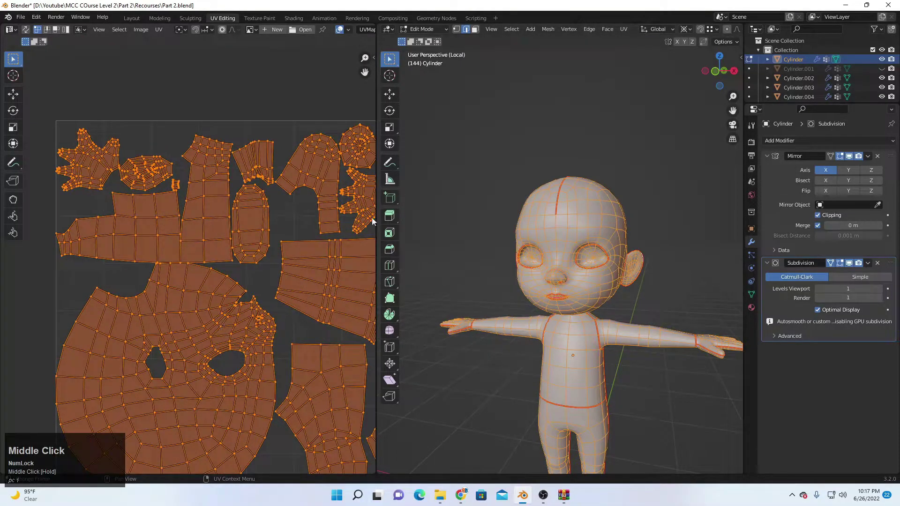
Return to Object Mode and apply the body's Mirror modifier.
{"action": "key", "text": "Tab"}
{"action": "middle_click_drag", "start_coordinate": [424, 257], "coordinate": [694, 292]}
{"action": "key", "text": "ctrl+a"}
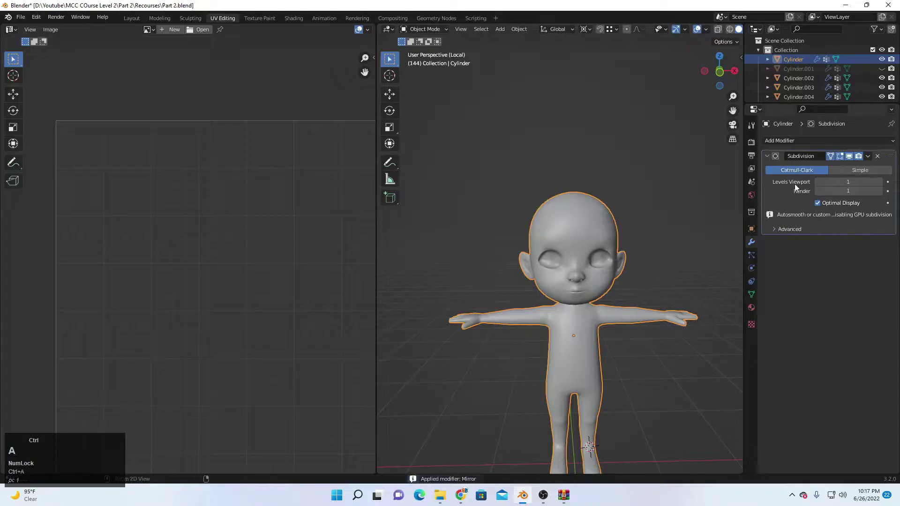
{"action": "key", "text": "ctrl+z"}
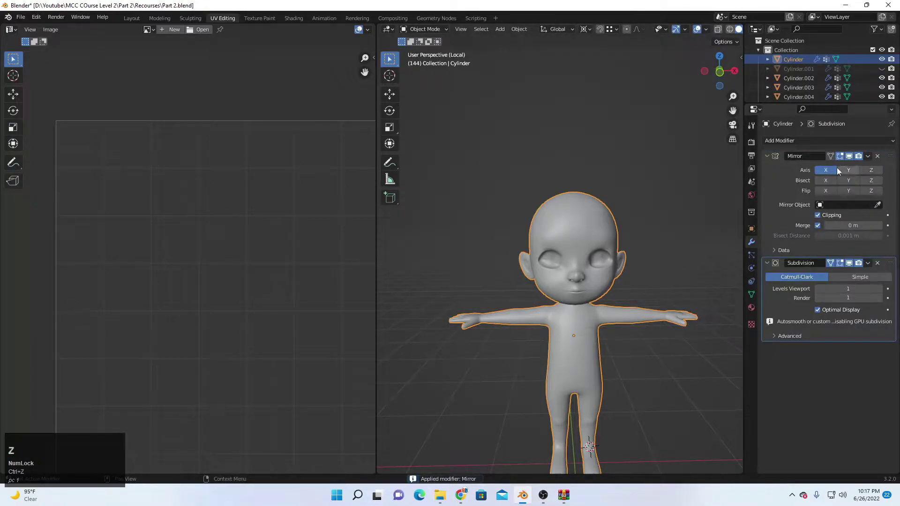
{"action": "key", "text": "ctrl+a"}
{"action": "middle_click_drag", "start_coordinate": [473, 286], "coordinate": [505, 283]}
Select the entire mirrored body mesh in Edit Mode and unwrap it.
{"action": "key", "text": "Tab"}
{"action": "key", "text": "a"}
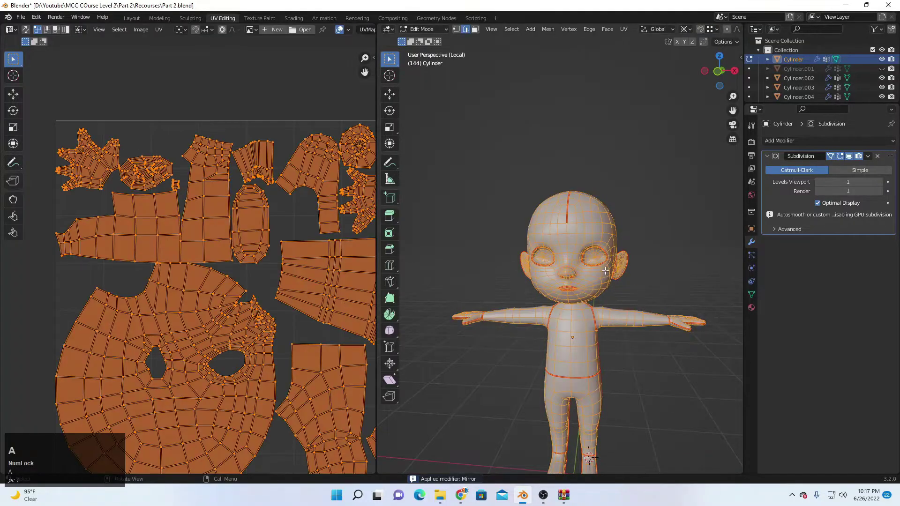
{"action": "key", "text": "u"}
{"action": "left_click", "coordinate": [605, 271]}
{"action": "scroll", "coordinate": [262, 280], "scroll_direction": "down", "scroll_amount": 3}
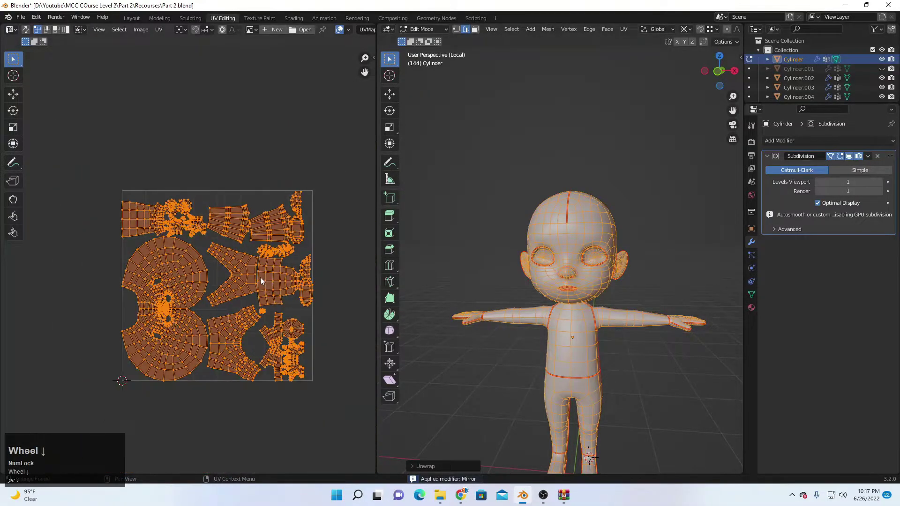
Examine the body's UV islands and pick out the tiny one between the larger pieces.
{"action": "scroll", "coordinate": [308, 299], "scroll_direction": "up", "scroll_amount": 2}
{"action": "middle_click_drag", "start_coordinate": [623, 317], "coordinate": [609, 318]}
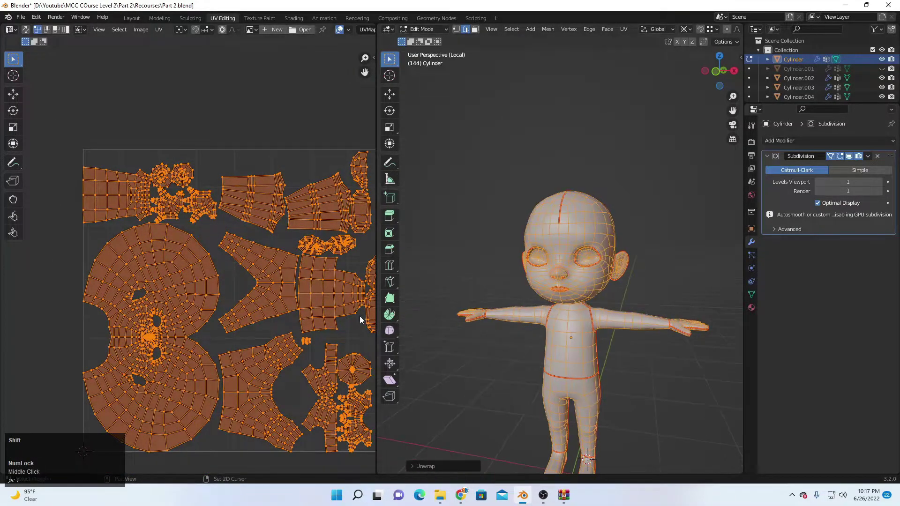
{"action": "middle_click_drag", "start_coordinate": [247, 337], "coordinate": [266, 290]}
{"action": "scroll", "coordinate": [323, 328], "scroll_direction": "up", "scroll_amount": 5}
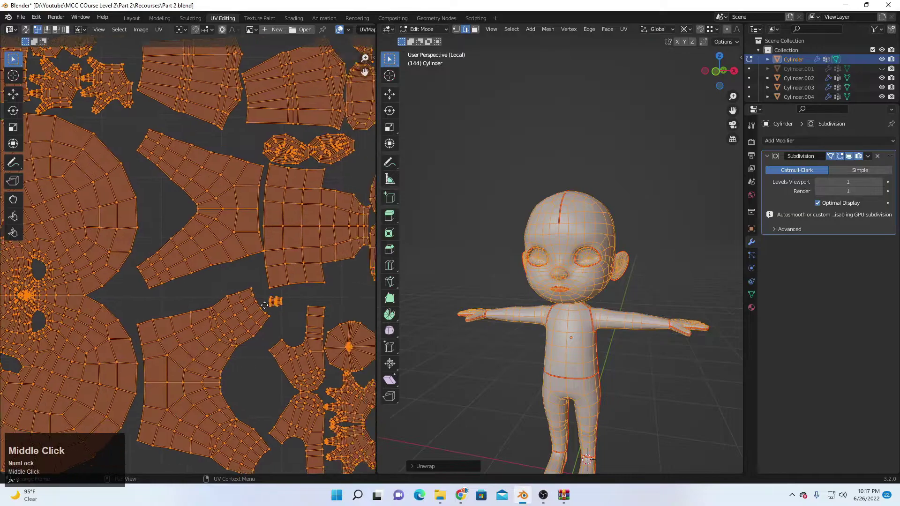
{"action": "left_click_drag", "start_coordinate": [356, 373], "coordinate": [356, 372]}
{"action": "scroll", "coordinate": [317, 321], "scroll_direction": "down", "scroll_amount": 5}
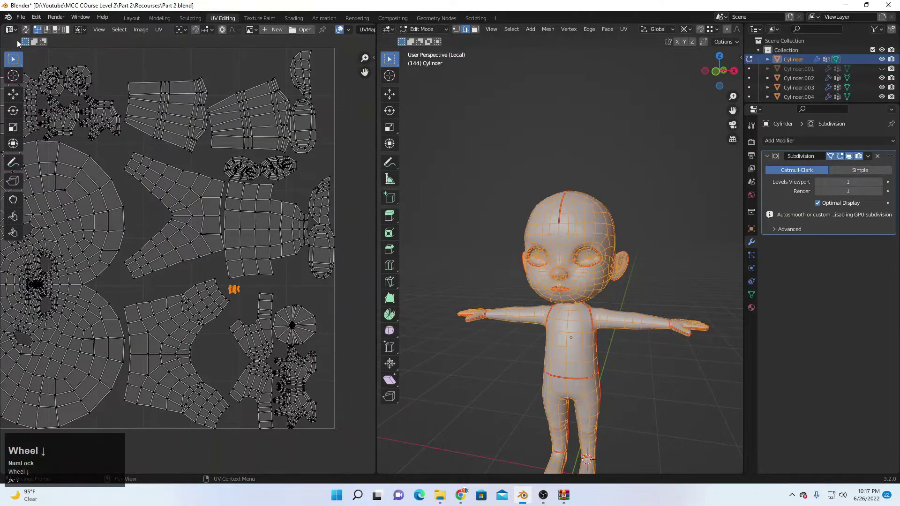
Turn on UV sync selection with face select, select the tiny UV island and frame its faces on the model.
{"action": "left_click", "coordinate": [26, 29]}
{"action": "left_click", "coordinate": [56, 30]}
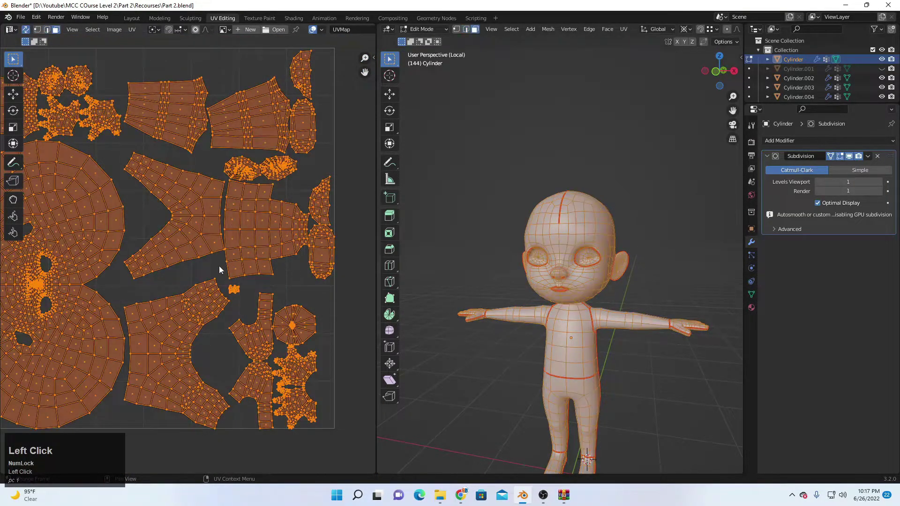
{"action": "left_click", "coordinate": [233, 288]}
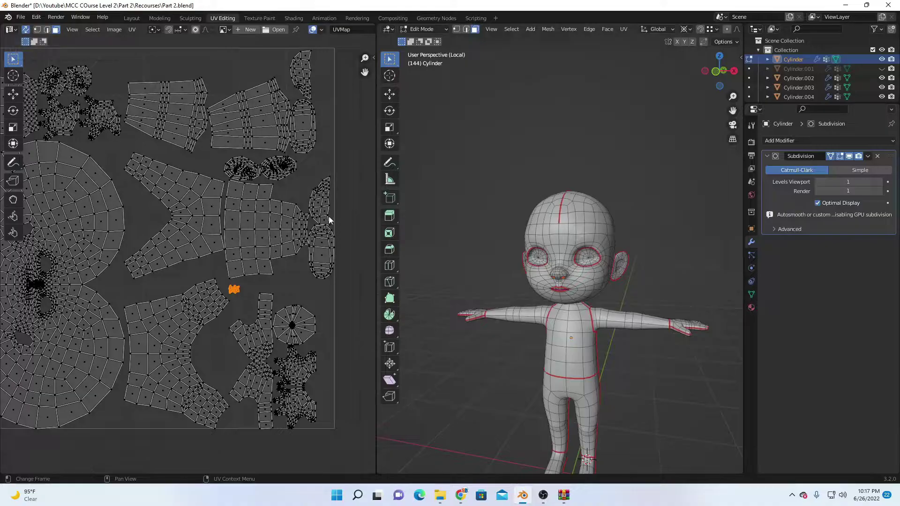
{"action": "key", "text": "KP_Decimal"}
{"action": "middle_click_drag", "start_coordinate": [567, 327], "coordinate": [495, 290]}
{"action": "middle_click_drag", "start_coordinate": [238, 222], "coordinate": [281, 291]}
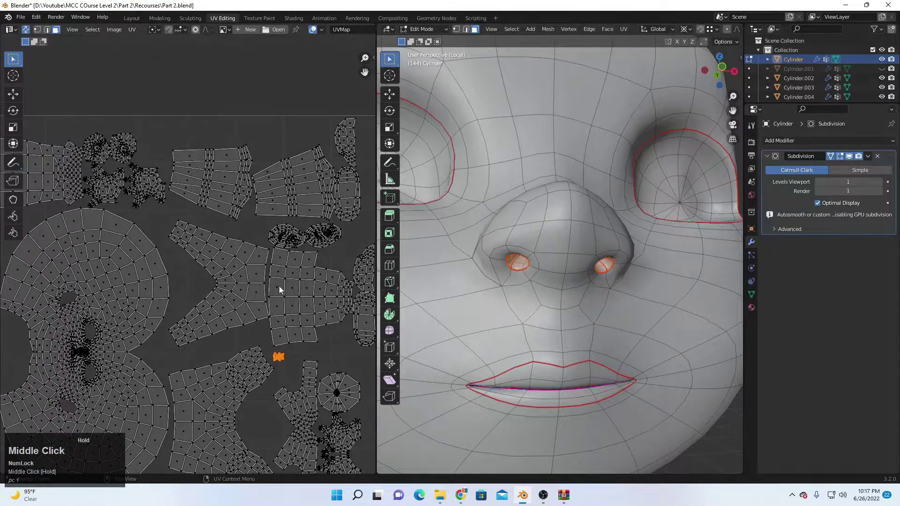
Select all of the body's faces, return to Object Mode and leave local view to show every object.
{"action": "key", "text": "a"}
{"action": "middle_click_drag", "start_coordinate": [337, 193], "coordinate": [305, 234]}
{"action": "middle_click_drag", "start_coordinate": [543, 244], "coordinate": [550, 252]}
{"action": "scroll", "coordinate": [551, 252], "scroll_direction": "down", "scroll_amount": 6}
{"action": "scroll", "coordinate": [551, 252], "scroll_direction": "down", "scroll_amount": 5}
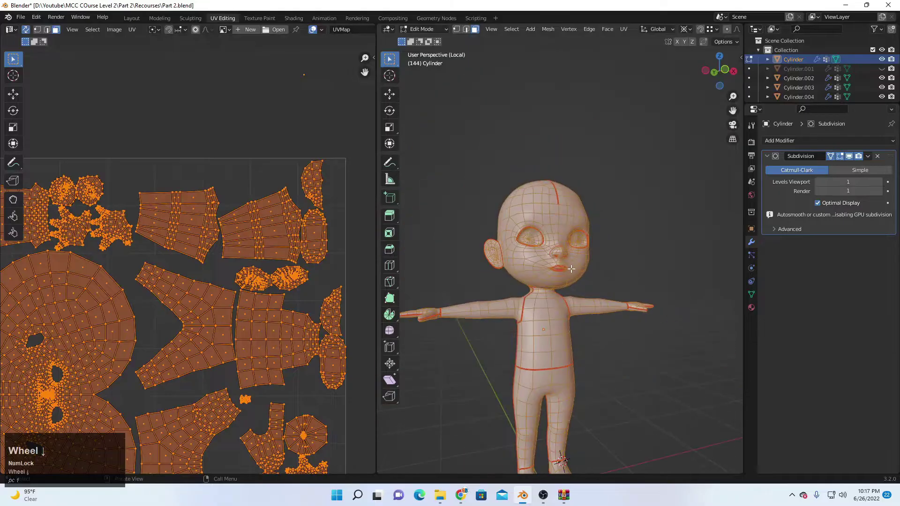
{"action": "key", "text": "Tab"}
{"action": "key", "text": "slash"}
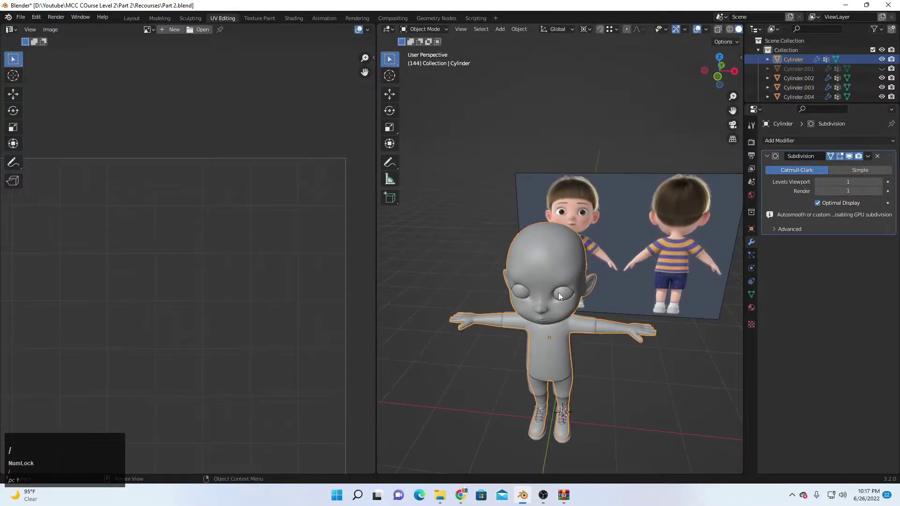
Isolate the shirt in local view and try applying its Mirror modifier.
{"action": "scroll", "coordinate": [560, 318], "scroll_direction": "up", "scroll_amount": 5}
{"action": "middle_click_drag", "start_coordinate": [560, 318], "coordinate": [715, 195], "text": "shift"}
{"action": "scroll", "coordinate": [560, 288], "scroll_direction": "down", "scroll_amount": 4}
{"action": "left_click", "coordinate": [571, 295]}
{"action": "key", "text": "KP_Divide"}
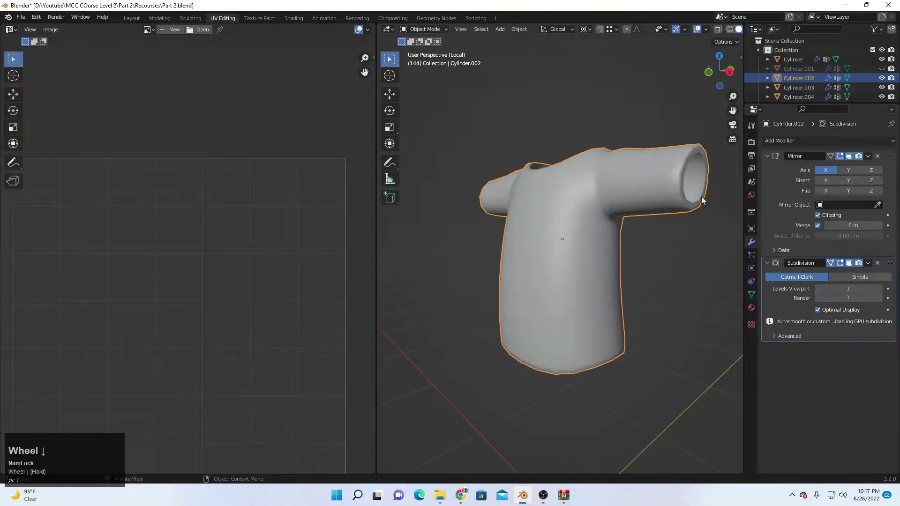
{"action": "key", "text": "ctrl+a"}
{"action": "key", "text": "ctrl+z"}
Enter Edit Mode on the shirt and mark seams along the underside of the sleeve and the side of the torso.
{"action": "key", "text": "Tab"}
{"action": "middle_click_drag", "start_coordinate": [614, 253], "coordinate": [361, 4]}
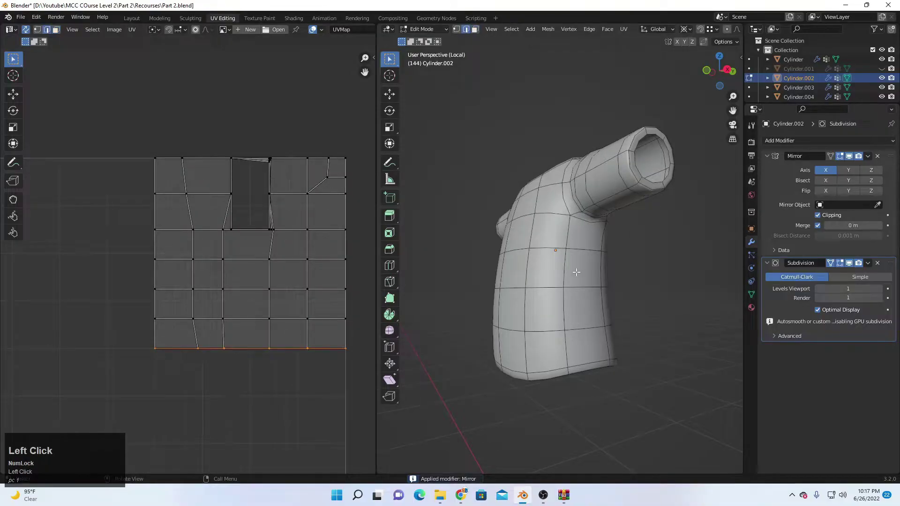
{"action": "left_click", "coordinate": [589, 29]}
{"action": "left_click", "coordinate": [602, 200]}
{"action": "middle_click_drag", "start_coordinate": [603, 199], "coordinate": [603, 225]}
{"action": "left_click", "coordinate": [581, 236], "text": "alt+shift"}
{"action": "left_click", "coordinate": [586, 261], "text": "alt+shift"}
{"action": "key", "text": "ctrl+e"}
{"action": "left_click", "coordinate": [611, 150]}
{"action": "right_click", "coordinate": [603, 225]}
Mark a seam around the armhole where the shirt's sleeve joins the torso.
{"action": "middle_click_drag", "start_coordinate": [562, 136], "coordinate": [600, 201]}
{"action": "key", "text": "ctrl+e"}
{"action": "left_click", "coordinate": [599, 201]}
{"action": "right_click", "coordinate": [599, 206]}
{"action": "key", "text": "ctrl+e"}
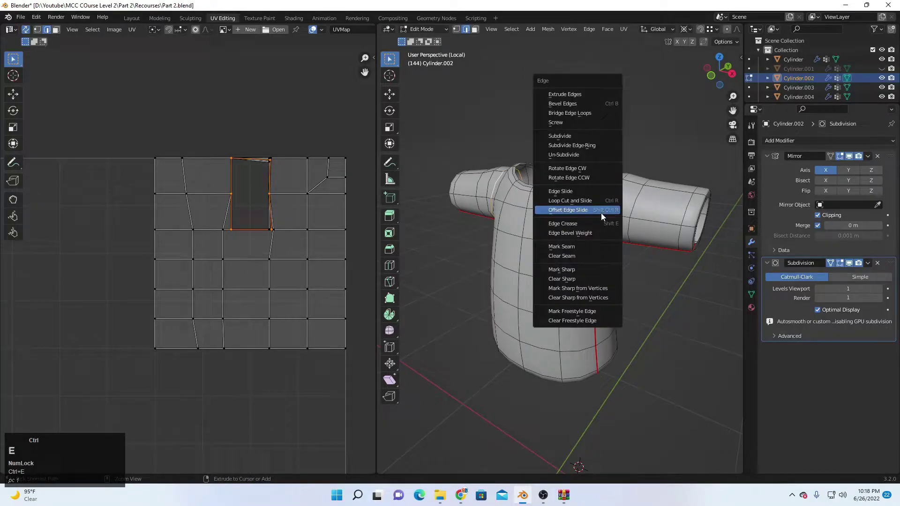
{"action": "left_click", "coordinate": [578, 246]}
Mark a seam across the top of the shirt's shoulder from the armhole to the collar.
{"action": "middle_click_drag", "start_coordinate": [577, 246], "coordinate": [555, 281]}
{"action": "scroll", "coordinate": [598, 233], "scroll_direction": "up", "scroll_amount": 6}
{"action": "middle_click_drag", "start_coordinate": [599, 233], "coordinate": [588, 250]}
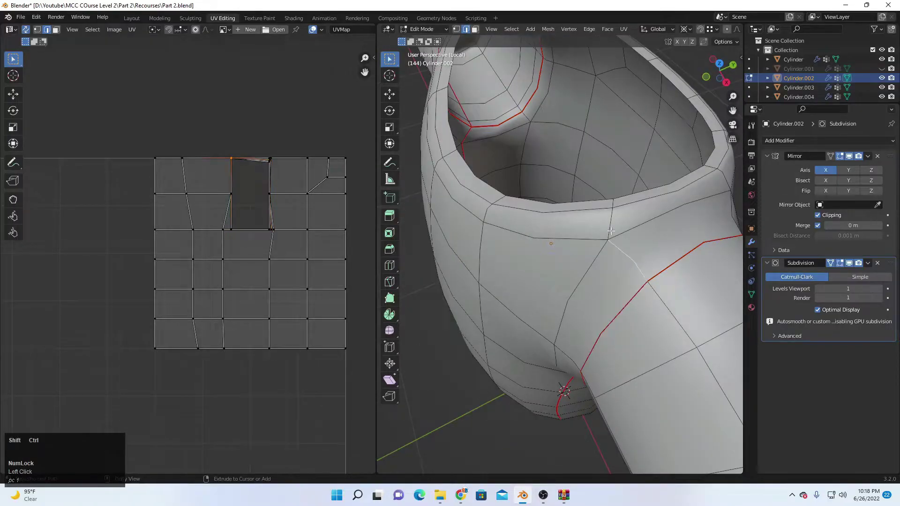
{"action": "left_click", "coordinate": [625, 195]}
{"action": "middle_click_drag", "start_coordinate": [625, 195], "coordinate": [615, 211]}
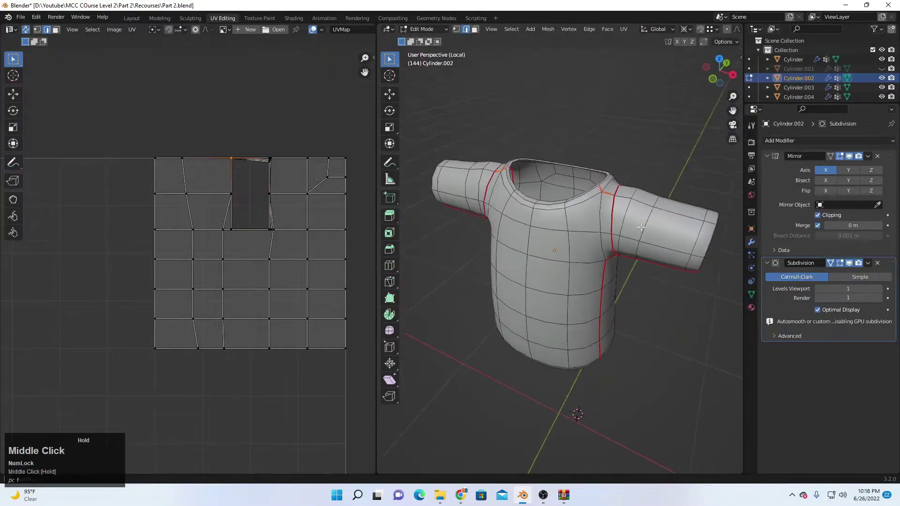
Unwrap the whole shirt along its marked seams.
{"action": "key", "text": "a"}
{"action": "key", "text": "u"}
{"action": "left_click", "coordinate": [462, 225]}
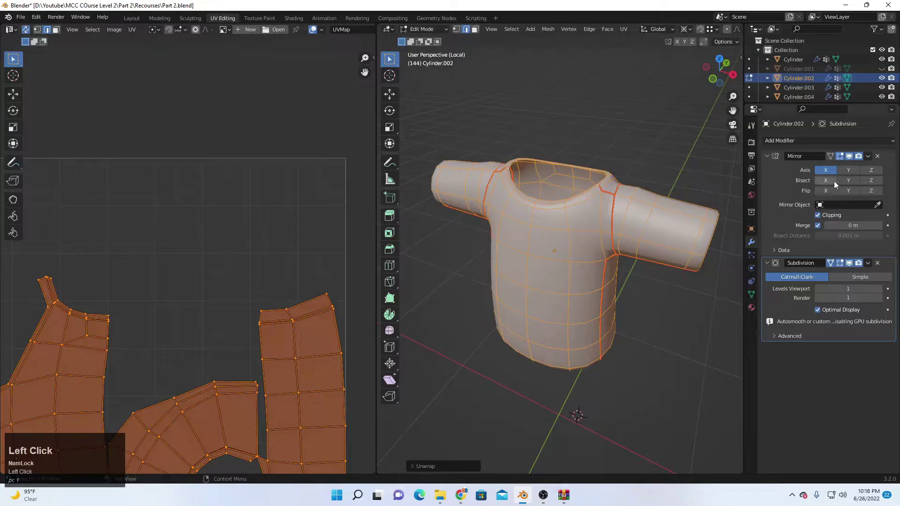
Apply the shirt's Mirror modifier and unwrap the complete mesh again.
{"action": "key", "text": "Tab"}
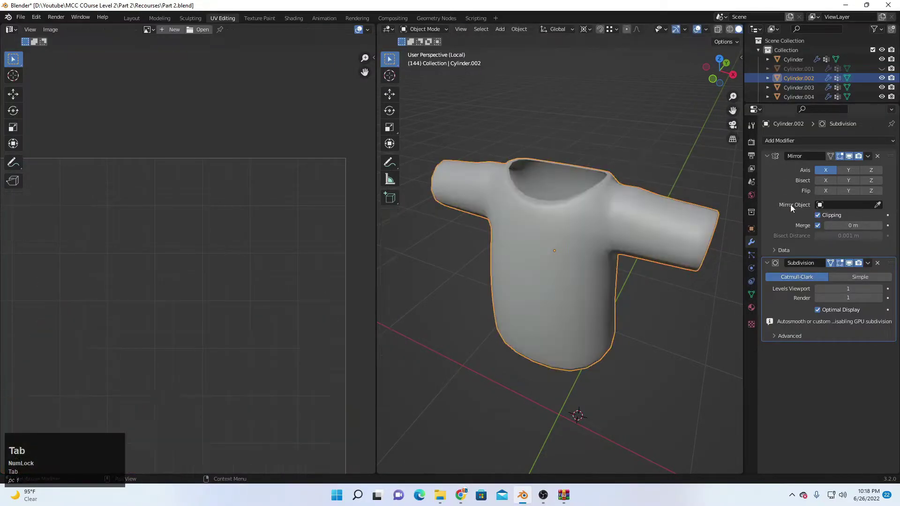
{"action": "key", "text": "ctrl+a"}
{"action": "key", "text": "Tab"}
{"action": "key", "text": "u"}
{"action": "left_click", "coordinate": [628, 225]}
{"action": "scroll", "coordinate": [129, 299], "scroll_direction": "down", "scroll_amount": 2}
{"action": "scroll", "coordinate": [220, 261], "scroll_direction": "up", "scroll_amount": 2}
{"action": "middle_click_drag", "start_coordinate": [221, 262], "coordinate": [164, 278]}
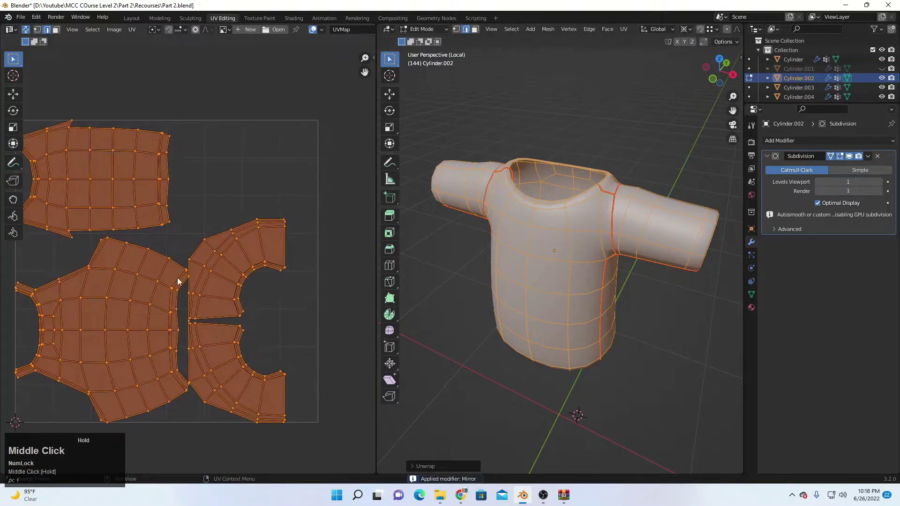
Leave Edit Mode and local view on the shirt, and isolate the shorts in local view.
{"action": "middle_click_drag", "start_coordinate": [422, 305], "coordinate": [556, 218]}
{"action": "key", "text": "Tab"}
{"action": "scroll", "coordinate": [524, 207], "scroll_direction": "down", "scroll_amount": 3}
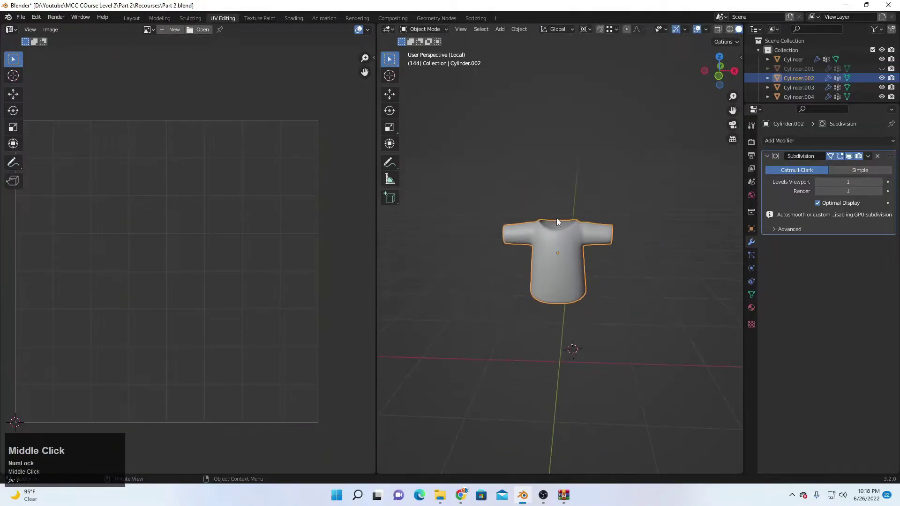
{"action": "key", "text": "KP_Divide"}
{"action": "left_click", "coordinate": [538, 349]}
{"action": "scroll", "coordinate": [572, 355], "scroll_direction": "up", "scroll_amount": 2}
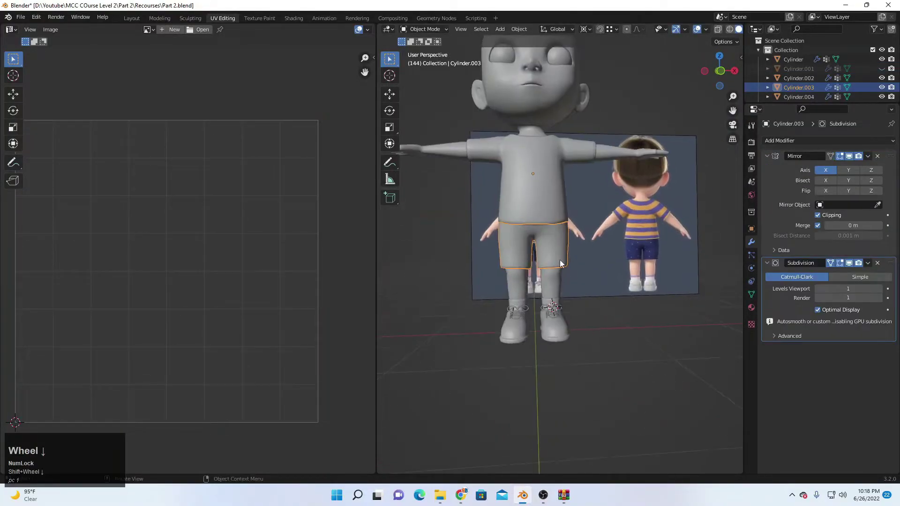
{"action": "key", "text": "KP_Divide"}
Enter Edit Mode on the shorts and mark seams along the inner leg and down the outer side.
{"action": "middle_click_drag", "start_coordinate": [542, 226], "coordinate": [696, 179]}
{"action": "key", "text": "Tab"}
{"action": "scroll", "coordinate": [595, 303], "scroll_direction": "down", "scroll_amount": 2}
{"action": "key", "text": "Tab"}
{"action": "middle_click_drag", "start_coordinate": [548, 255], "coordinate": [543, 211]}
{"action": "key", "text": "Tab"}
{"action": "scroll", "coordinate": [576, 284], "scroll_direction": "up", "scroll_amount": 3}
{"action": "middle_click_drag", "start_coordinate": [578, 286], "coordinate": [614, 255]}
{"action": "left_click", "coordinate": [586, 291], "text": "alt+shift"}
{"action": "key", "text": "ctrl+e"}
{"action": "left_click", "coordinate": [599, 264]}
{"action": "scroll", "coordinate": [600, 264], "scroll_direction": "down", "scroll_amount": 5}
{"action": "key", "text": "ctrl+e"}
{"action": "left_click", "coordinate": [592, 227]}
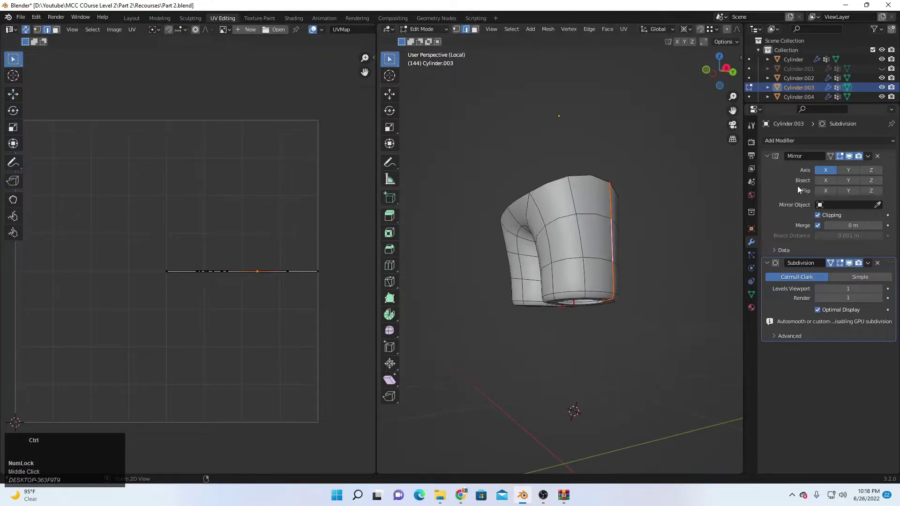
Apply the shorts' Mirror modifier and unwrap the complete mesh.
{"action": "key", "text": "Tab"}
{"action": "key", "text": "ctrl+a"}
{"action": "key", "text": "Tab"}
{"action": "key", "text": "a"}
{"action": "key", "text": "u"}
{"action": "left_click", "coordinate": [611, 233]}
{"action": "middle_click_drag", "start_coordinate": [611, 233], "coordinate": [622, 239]}
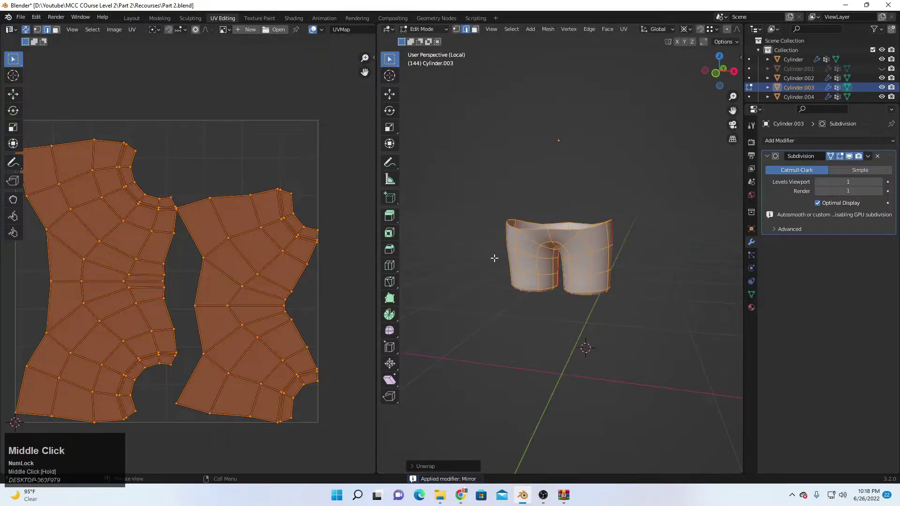
Return from the shorts to the full character, isolate the socks in local view and enter Edit Mode.
{"action": "key", "text": "Tab"}
{"action": "scroll", "coordinate": [621, 239], "scroll_direction": "down", "scroll_amount": 3}
{"action": "key", "text": "slash"}
{"action": "scroll", "coordinate": [592, 235], "scroll_direction": "up", "scroll_amount": 5}
{"action": "middle_click_drag", "start_coordinate": [539, 356], "coordinate": [560, 300], "text": "shift"}
{"action": "middle_click_drag", "start_coordinate": [560, 300], "coordinate": [535, 291]}
{"action": "left_click", "coordinate": [565, 283]}
{"action": "key", "text": "slash"}
{"action": "key", "text": "Tab"}
Mark a seam around the edge loop of the sock's sole.
{"action": "scroll", "coordinate": [642, 273], "scroll_direction": "down", "scroll_amount": 5}
{"action": "middle_click_drag", "start_coordinate": [643, 274], "coordinate": [497, 290]}
{"action": "left_click", "coordinate": [541, 264]}
{"action": "key", "text": "ctrl+e"}
{"action": "left_click", "coordinate": [599, 246]}
Mark a seam down the back of the sock from the rim to the sole.
{"action": "middle_click_drag", "start_coordinate": [646, 290], "coordinate": [550, 283], "text": "shift"}
{"action": "scroll", "coordinate": [456, 301], "scroll_direction": "up", "scroll_amount": 1}
{"action": "scroll", "coordinate": [550, 283], "scroll_direction": "up", "scroll_amount": 3}
{"action": "left_click", "coordinate": [528, 267], "text": "shift"}
{"action": "middle_click_drag", "start_coordinate": [518, 225], "coordinate": [518, 294]}
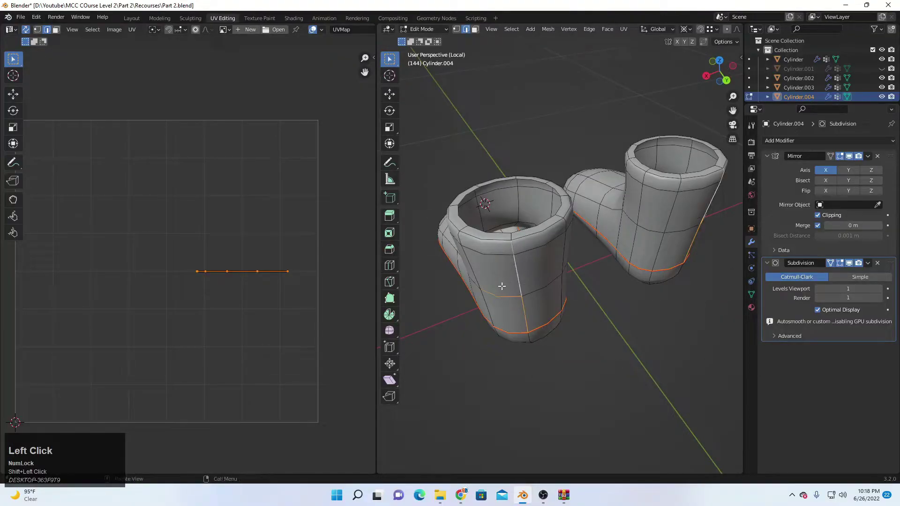
{"action": "left_click_drag", "start_coordinate": [501, 295], "coordinate": [502, 296], "text": "ctrl"}
{"action": "middle_click_drag", "start_coordinate": [501, 295], "coordinate": [505, 308]}
{"action": "scroll", "coordinate": [464, 261], "scroll_direction": "up", "scroll_amount": 3}
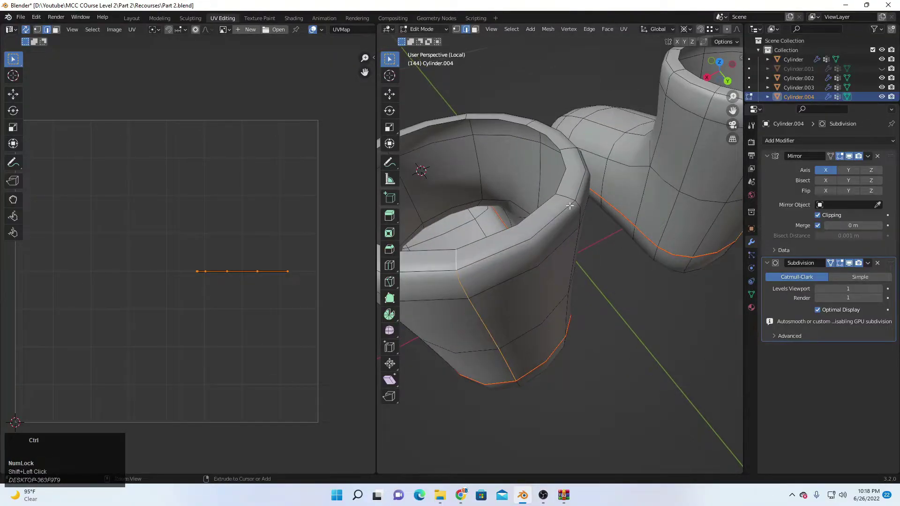
{"action": "scroll", "coordinate": [559, 210], "scroll_direction": "down", "scroll_amount": 5}
{"action": "middle_click_drag", "start_coordinate": [559, 210], "coordinate": [596, 258]}
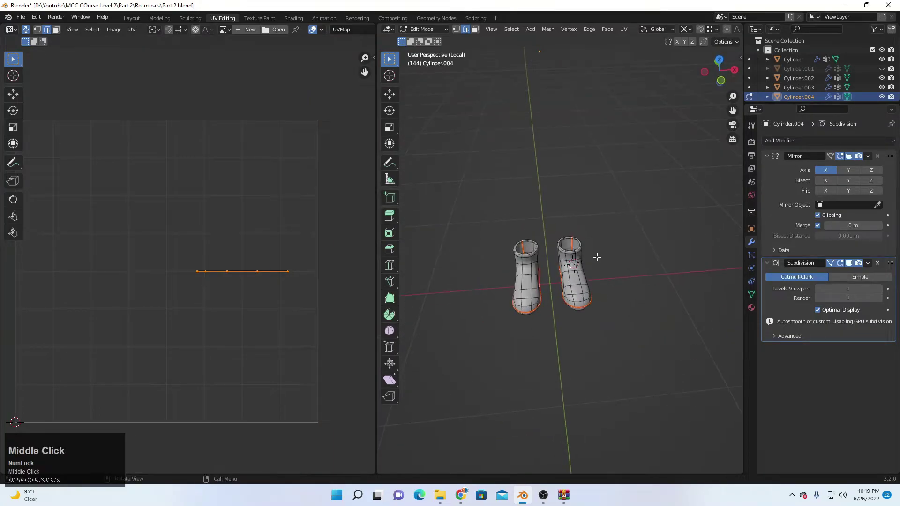
Leave the socks' local view, isolate the shoes in local view and enter Edit Mode.
{"action": "key", "text": "Tab"}
{"action": "key", "text": "KP_Divide"}
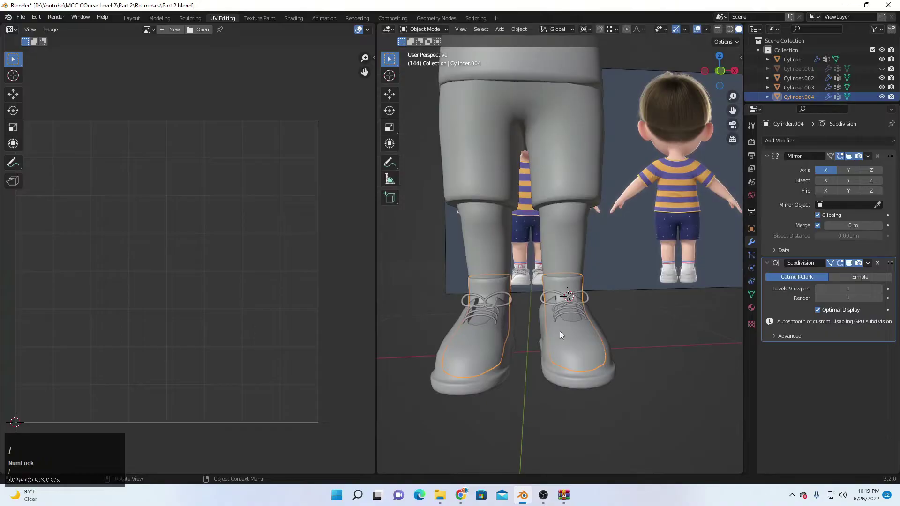
{"action": "scroll", "coordinate": [554, 356], "scroll_direction": "up", "scroll_amount": 4, "text": "shift"}
{"action": "left_click", "coordinate": [546, 235]}
{"action": "middle_click_drag", "start_coordinate": [545, 236], "coordinate": [611, 246]}
{"action": "middle_click_drag", "start_coordinate": [541, 297], "coordinate": [507, 277]}
{"action": "scroll", "coordinate": [602, 305], "scroll_direction": "down", "scroll_amount": 1}
{"action": "left_click", "coordinate": [579, 273]}
{"action": "key", "text": "slash"}
{"action": "key", "text": "Tab"}
{"action": "scroll", "coordinate": [581, 275], "scroll_direction": "down", "scroll_amount": 3}
{"action": "middle_click_drag", "start_coordinate": [656, 277], "coordinate": [594, 257]}
{"action": "scroll", "coordinate": [592, 260], "scroll_direction": "up", "scroll_amount": 2}
Turn off the viewport display of the shoes' Subdivision modifier.
{"action": "left_click", "coordinate": [559, 298]}
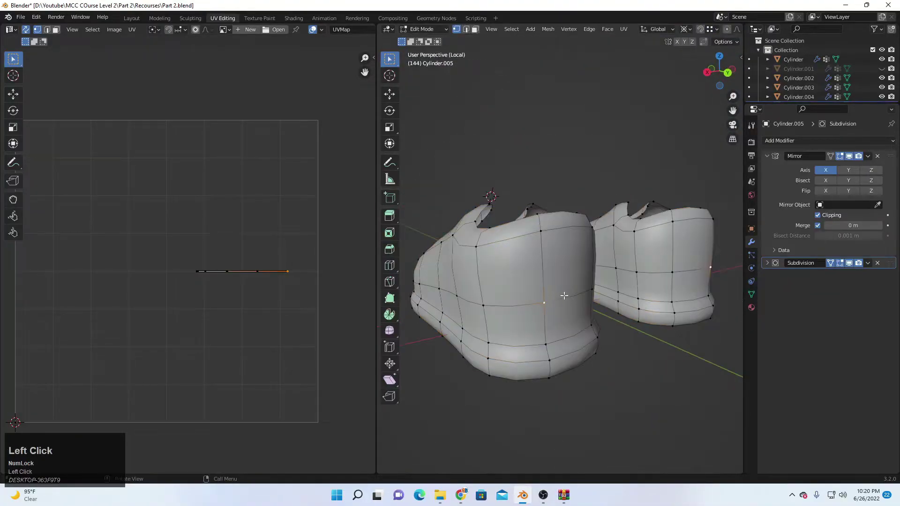
{"action": "middle_click_drag", "start_coordinate": [558, 298], "coordinate": [581, 294]}
{"action": "left_click", "coordinate": [849, 263]}
Mark seams on the shoe down the heel, around the sole edge and around the inner floor.
{"action": "middle_click_drag", "start_coordinate": [562, 234], "coordinate": [419, 103]}
{"action": "middle_click_drag", "start_coordinate": [706, 322], "coordinate": [582, 230]}
{"action": "scroll", "coordinate": [600, 296], "scroll_direction": "up", "scroll_amount": 3}
{"action": "left_click", "coordinate": [565, 277], "text": "alt+shift"}
{"action": "scroll", "coordinate": [566, 321], "scroll_direction": "down", "scroll_amount": 1}
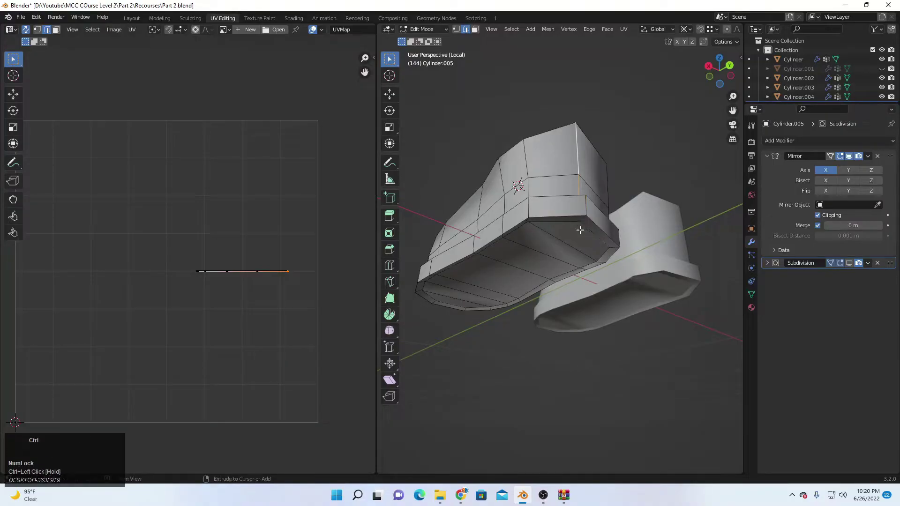
{"action": "key", "text": "z"}
{"action": "key", "text": "z"}
{"action": "left_click", "coordinate": [554, 220], "text": "alt+shift"}
{"action": "middle_click_drag", "start_coordinate": [553, 220], "coordinate": [652, 286], "text": "shift"}
{"action": "key", "text": "ctrl+e"}
{"action": "left_click", "coordinate": [623, 240]}
{"action": "scroll", "coordinate": [653, 285], "scroll_direction": "down", "scroll_amount": 3}
{"action": "scroll", "coordinate": [619, 301], "scroll_direction": "up", "scroll_amount": 5}
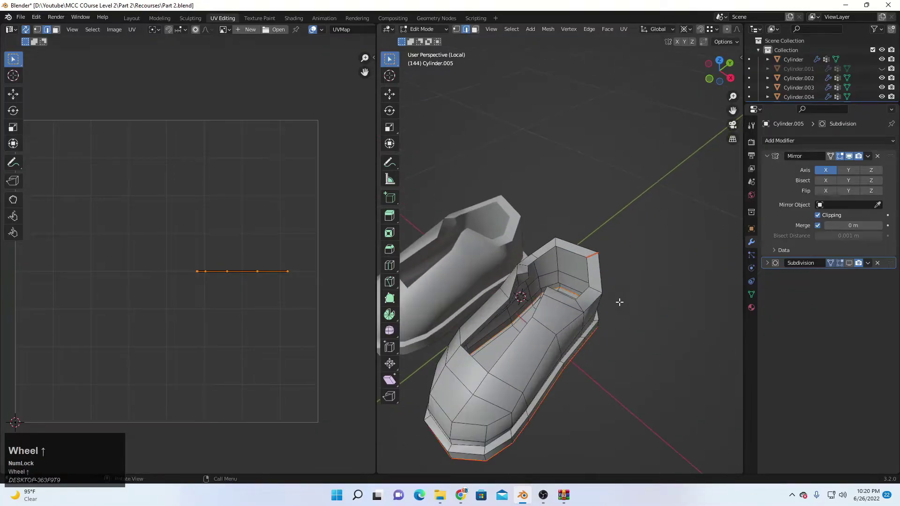
Turn the Subdivision modifier's viewport display back on and unwrap the whole shoe.
{"action": "key", "text": "Tab"}
{"action": "left_click", "coordinate": [847, 262]}
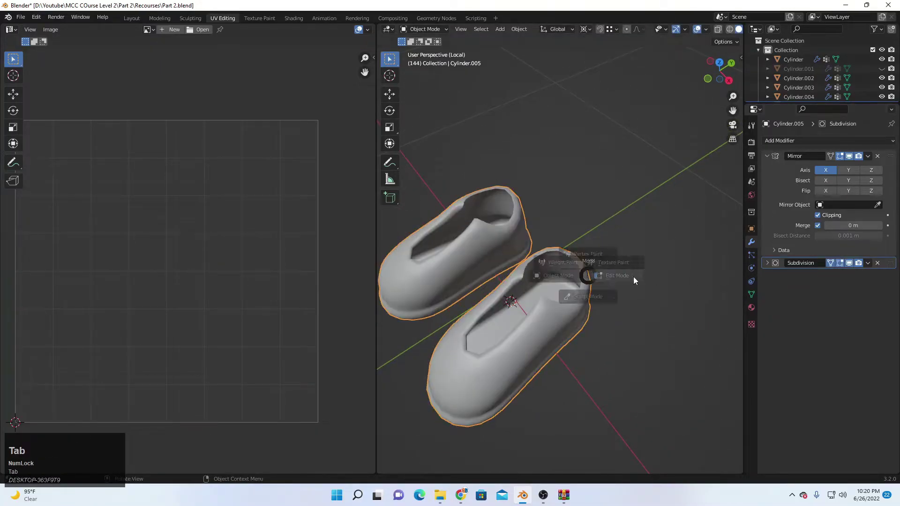
{"action": "key", "text": "Tab"}
{"action": "key", "text": "a"}
{"action": "key", "text": "u"}
{"action": "left_click", "coordinate": [523, 259]}
{"action": "key", "text": "Tab"}
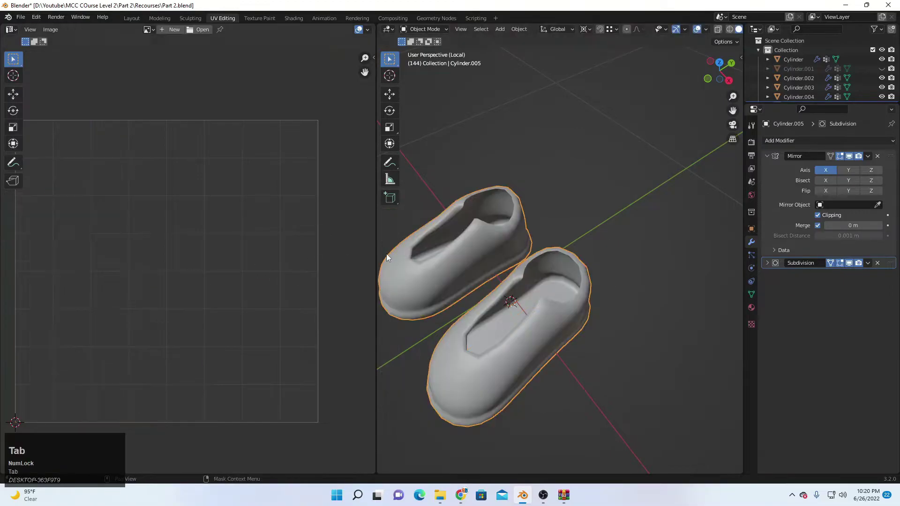
Isolate the shoelaces in local view and convert the curve object to a mesh.
{"action": "key", "text": "KP_Divide"}
{"action": "scroll", "coordinate": [553, 255], "scroll_direction": "up", "scroll_amount": 3}
{"action": "left_click", "coordinate": [572, 196]}
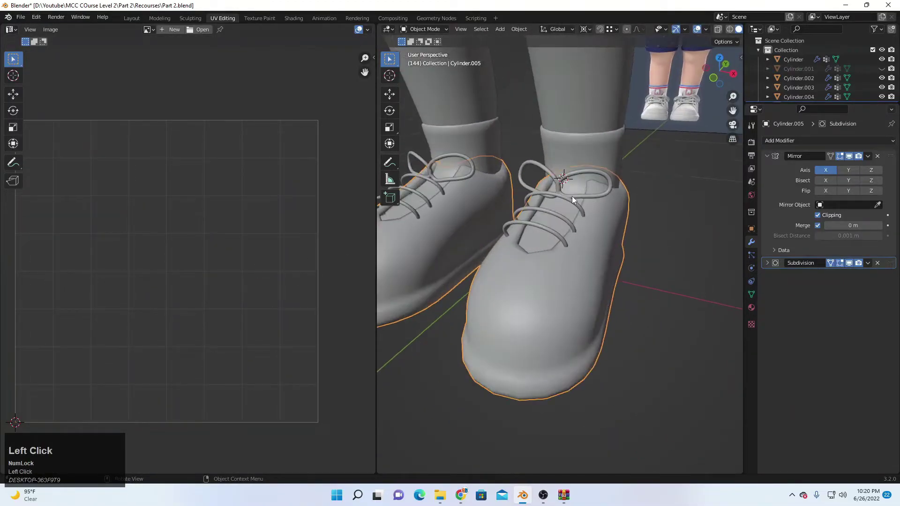
{"action": "key", "text": "KP_Divide"}
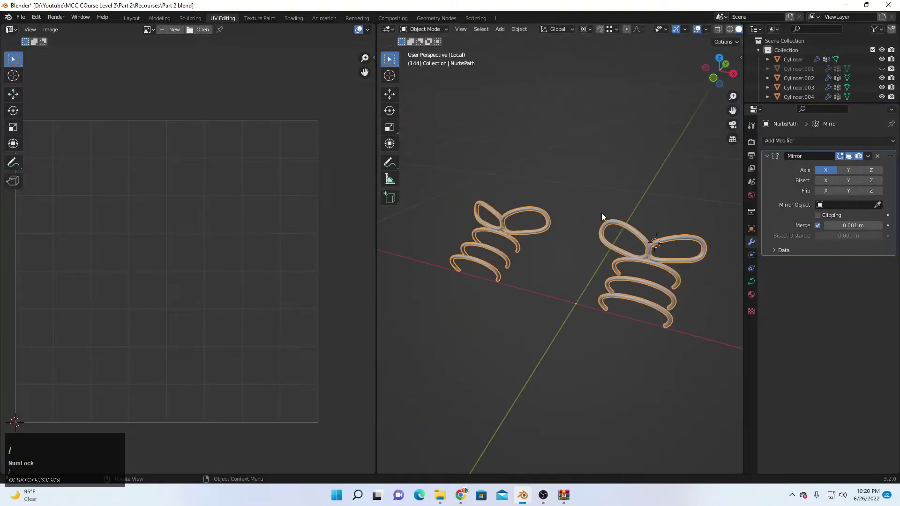
{"action": "scroll", "coordinate": [581, 217], "scroll_direction": "up", "scroll_amount": 4}
{"action": "right_click", "coordinate": [575, 220]}
{"action": "mouse_move", "coordinate": [519, 270]}
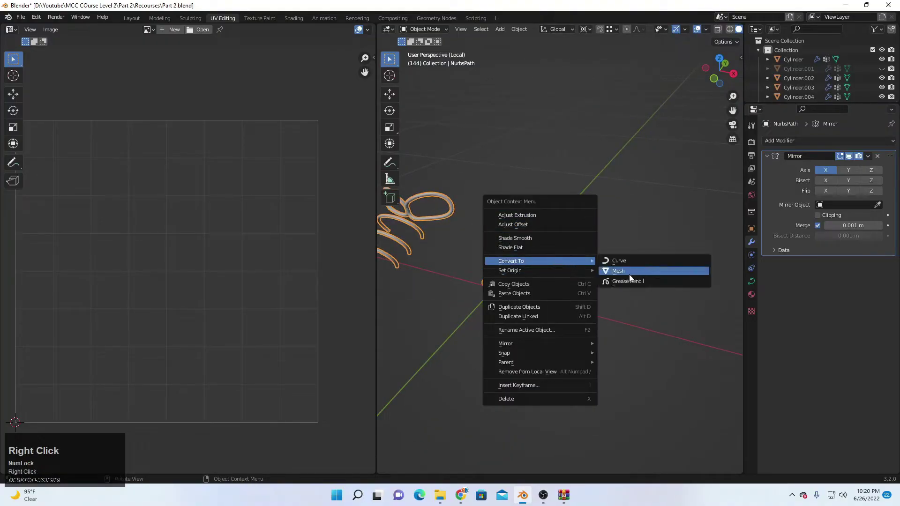
{"action": "left_click", "coordinate": [624, 274]}
Enter Edit Mode on the shoelaces and mark lengthwise seams along the curved cross strands of one shoe's laces.
{"action": "key", "text": "Tab"}
{"action": "key", "text": "a"}
{"action": "scroll", "coordinate": [493, 283], "scroll_direction": "up", "scroll_amount": 3}
{"action": "middle_click_drag", "start_coordinate": [493, 284], "coordinate": [636, 245]}
{"action": "scroll", "coordinate": [562, 217], "scroll_direction": "up", "scroll_amount": 3}
{"action": "left_click", "coordinate": [637, 238]}
{"action": "left_click", "coordinate": [629, 239], "text": "alt+shift"}
{"action": "scroll", "coordinate": [629, 240], "scroll_direction": "down", "scroll_amount": 3}
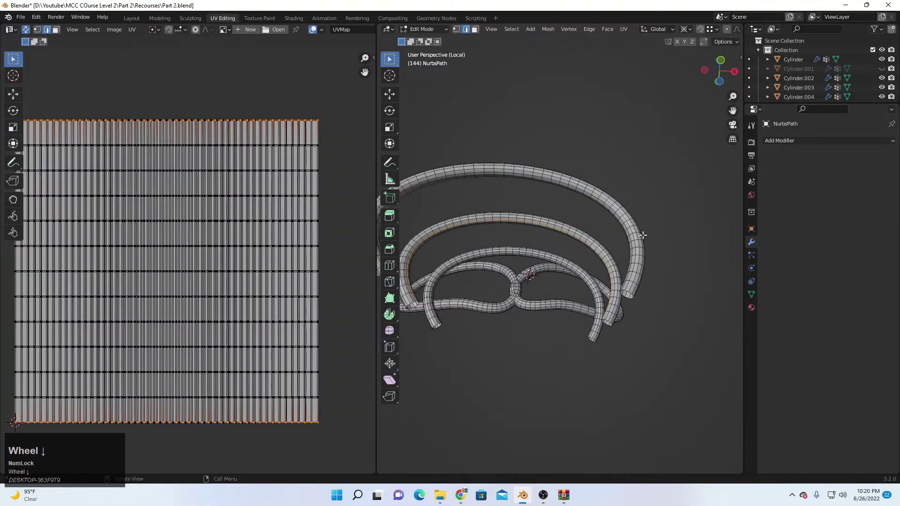
{"action": "middle_click_drag", "start_coordinate": [616, 216], "coordinate": [524, 269]}
{"action": "scroll", "coordinate": [581, 244], "scroll_direction": "up", "scroll_amount": 3}
{"action": "scroll", "coordinate": [544, 249], "scroll_direction": "down", "scroll_amount": 3}
{"action": "key", "text": "ctrl+e"}
{"action": "left_click", "coordinate": [633, 226]}
Mark lengthwise seams along the tubes that form the shoelace bow.
{"action": "scroll", "coordinate": [633, 226], "scroll_direction": "down", "scroll_amount": 3}
{"action": "scroll", "coordinate": [615, 304], "scroll_direction": "down", "scroll_amount": 2}
{"action": "scroll", "coordinate": [523, 269], "scroll_direction": "up", "scroll_amount": 3}
{"action": "left_click", "coordinate": [542, 380]}
{"action": "left_click", "coordinate": [546, 373], "text": "alt+shift"}
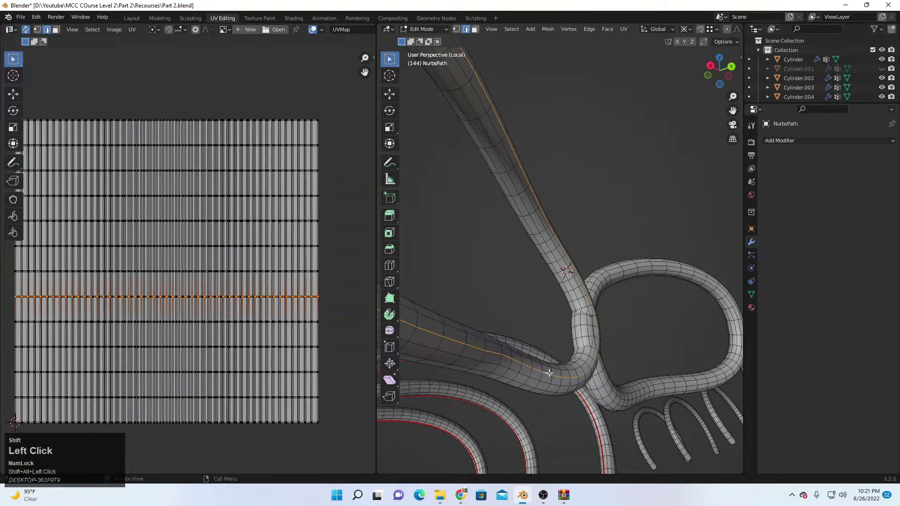
{"action": "scroll", "coordinate": [547, 372], "scroll_direction": "up", "scroll_amount": 2}
{"action": "middle_click_drag", "start_coordinate": [547, 372], "coordinate": [569, 314]}
{"action": "left_click", "coordinate": [580, 334], "text": "alt+shift"}
{"action": "left_click", "coordinate": [577, 332], "text": "alt+shift"}
{"action": "middle_click_drag", "start_coordinate": [642, 324], "coordinate": [605, 344]}
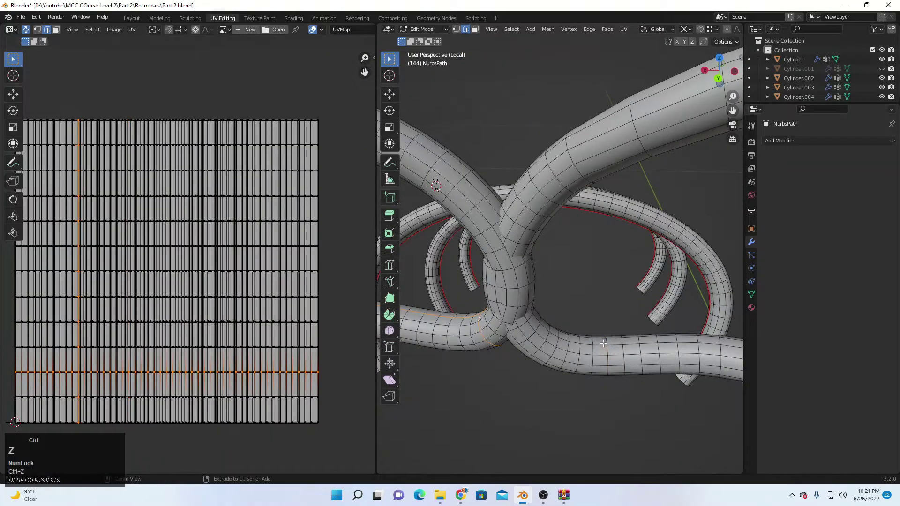
{"action": "left_click", "coordinate": [600, 345], "text": "alt+shift"}
{"action": "middle_click_drag", "start_coordinate": [534, 263], "coordinate": [504, 357]}
{"action": "scroll", "coordinate": [504, 357], "scroll_direction": "up", "scroll_amount": 2}
{"action": "scroll", "coordinate": [577, 266], "scroll_direction": "down", "scroll_amount": 4}
{"action": "middle_click_drag", "start_coordinate": [577, 267], "coordinate": [433, 78]}
Delete the other shoe's lace set that has no seams and return to Object Mode.
{"action": "key", "text": "a"}
{"action": "scroll", "coordinate": [554, 289], "scroll_direction": "down", "scroll_amount": 3}
{"action": "scroll", "coordinate": [515, 260], "scroll_direction": "up", "scroll_amount": 3}
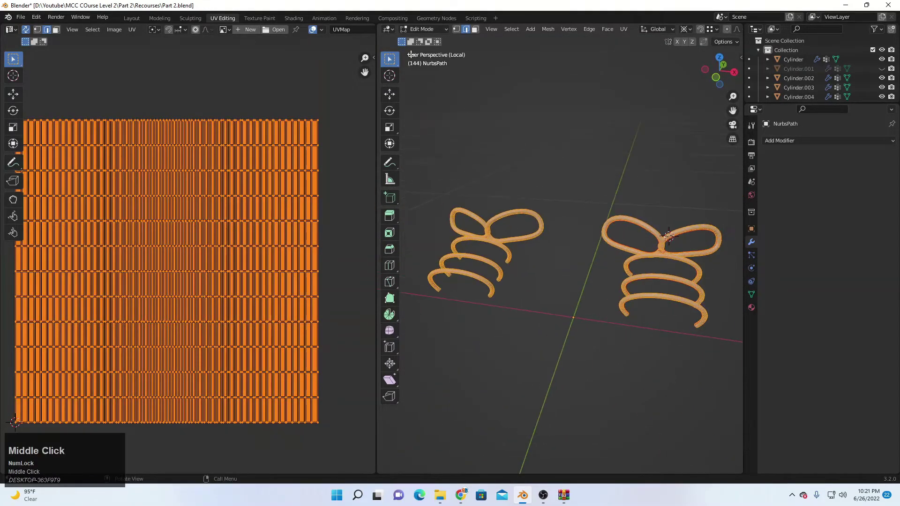
{"action": "left_click", "coordinate": [457, 29]}
{"action": "middle_click_drag", "start_coordinate": [468, 234], "coordinate": [436, 197]}
{"action": "left_click_drag", "start_coordinate": [425, 188], "coordinate": [550, 323]}
{"action": "key", "text": "x"}
{"action": "key", "text": "Tab"}
Add a Mirror modifier on the X axis to the remaining shoelaces and apply it.
{"action": "key", "text": "q"}
{"action": "key", "text": "q"}
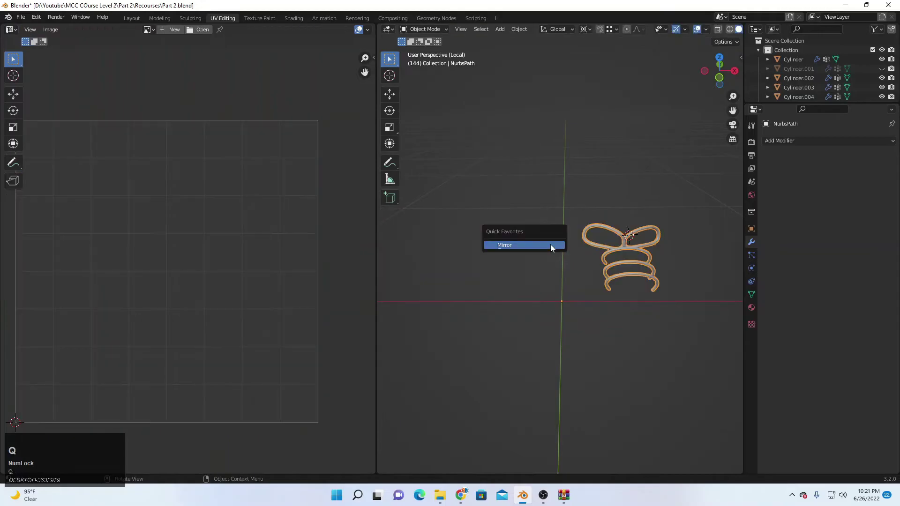
{"action": "left_click", "coordinate": [548, 245]}
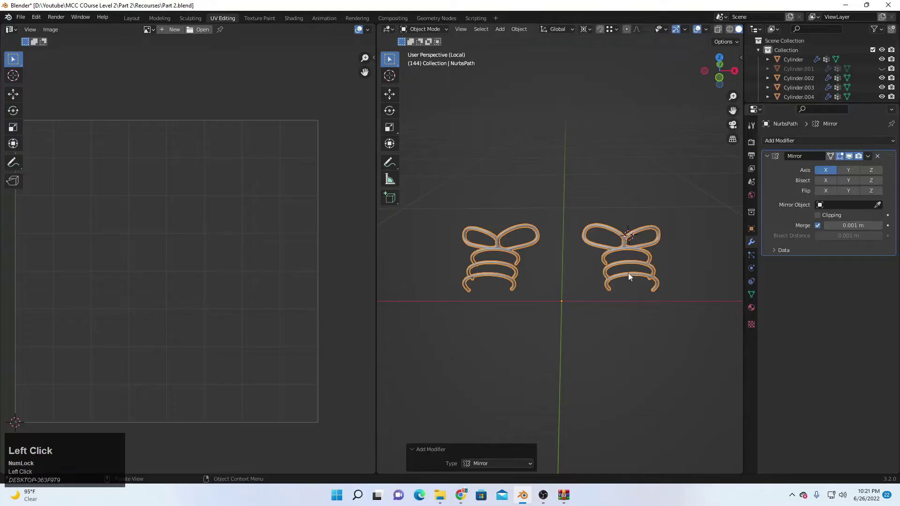
{"action": "key", "text": "ctrl+a"}
Unwrap both sets of shoelaces along their seams and return to Object Mode.
{"action": "key", "text": "Tab"}
{"action": "key", "text": "a"}
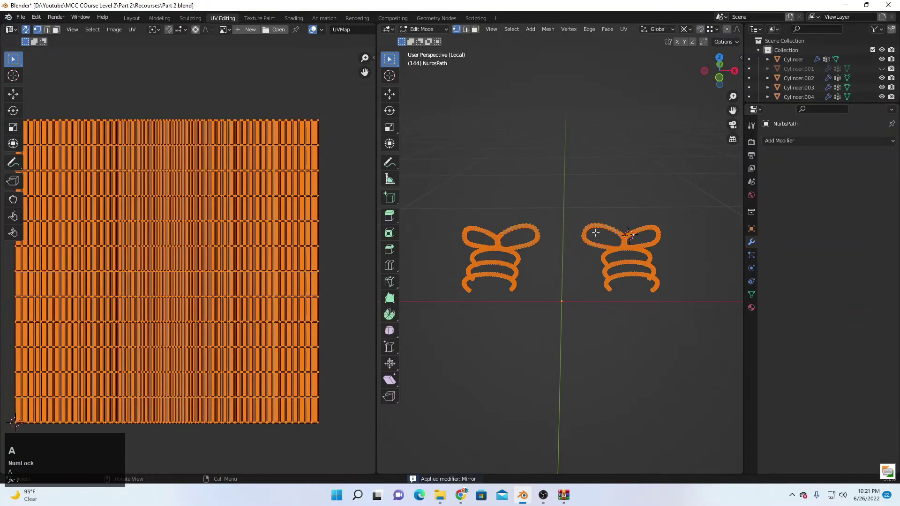
{"action": "key", "text": "u"}
{"action": "left_click", "coordinate": [595, 234]}
{"action": "scroll", "coordinate": [243, 280], "scroll_direction": "down", "scroll_amount": 3}
{"action": "key", "text": "Tab"}
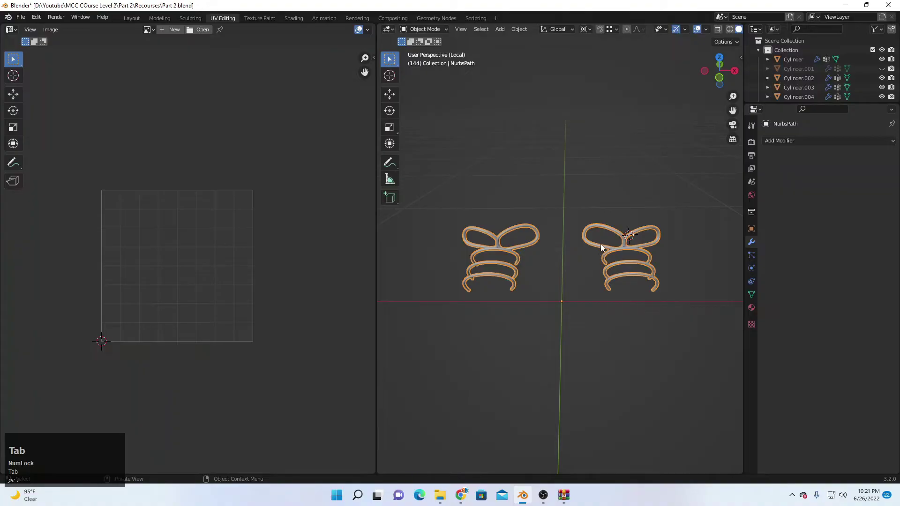
Exit the laces' local view, select all parts of the character together, and apply their transforms.
{"action": "key", "text": "KP_Divide"}
{"action": "scroll", "coordinate": [594, 242], "scroll_direction": "down", "scroll_amount": 5}
{"action": "middle_click_drag", "start_coordinate": [563, 249], "coordinate": [574, 307]}
{"action": "key", "text": "z"}
{"action": "left_click_drag", "start_coordinate": [457, 238], "coordinate": [603, 334]}
{"action": "key", "text": "z"}
{"action": "middle_click_drag", "start_coordinate": [602, 335], "coordinate": [594, 273]}
{"action": "key", "text": "ctrl+a"}
{"action": "left_click", "coordinate": [559, 307]}
Unwrap the full geometry of all selected character parts together into one shared UV layout.
{"action": "key", "text": "Tab"}
{"action": "key", "text": "a"}
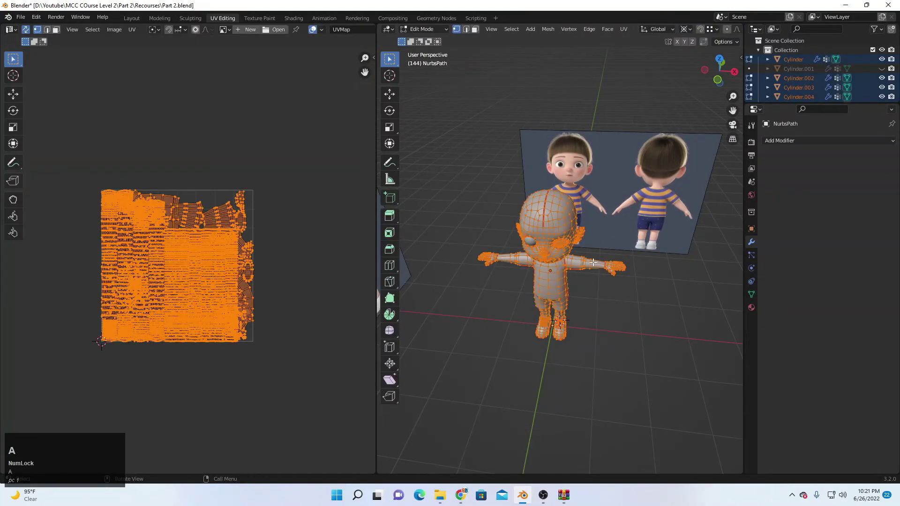
{"action": "key", "text": "u"}
{"action": "left_click", "coordinate": [592, 262]}
Examine the packed UV islands up close and compare them with the character's seams.
{"action": "middle_click_drag", "start_coordinate": [250, 282], "coordinate": [266, 283]}
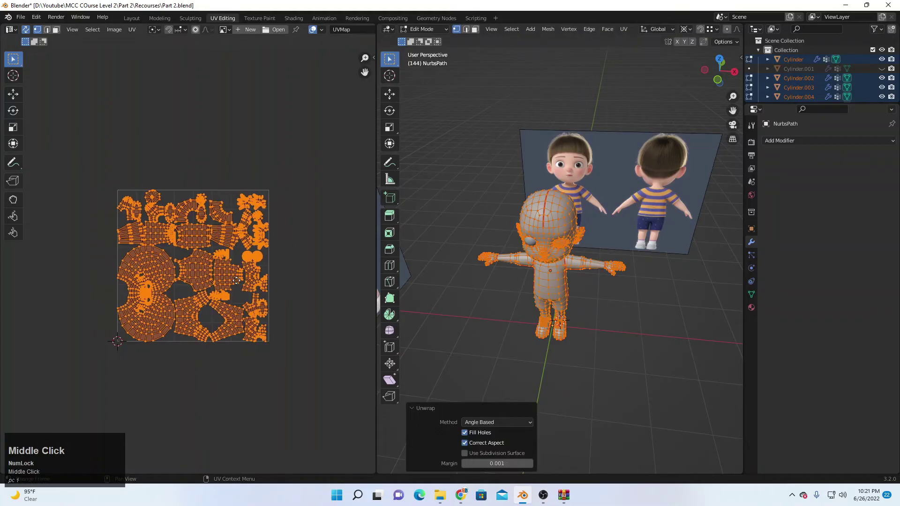
{"action": "scroll", "coordinate": [259, 291], "scroll_direction": "up", "scroll_amount": 4}
{"action": "scroll", "coordinate": [296, 300], "scroll_direction": "down", "scroll_amount": 4}
{"action": "middle_click_drag", "start_coordinate": [549, 296], "coordinate": [525, 266]}
{"action": "key", "text": "Tab"}
{"action": "middle_click_drag", "start_coordinate": [525, 267], "coordinate": [623, 243]}
{"action": "key", "text": "Tab"}
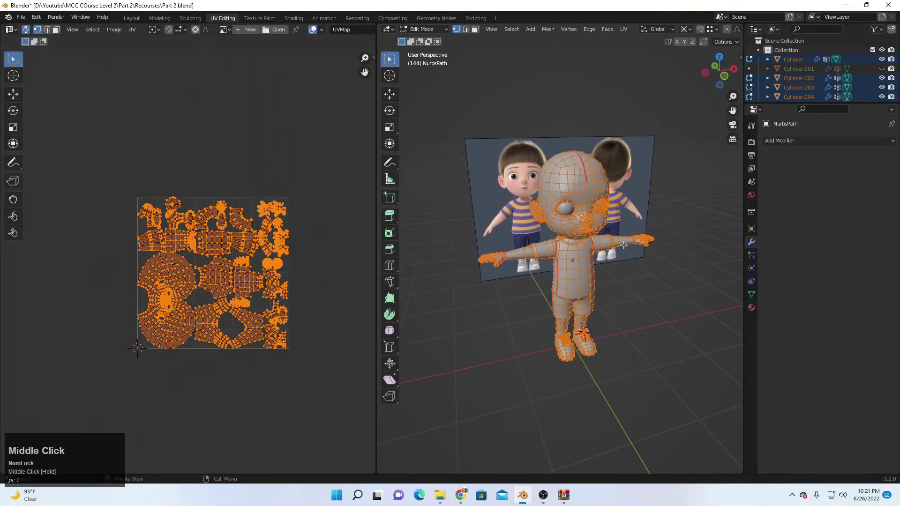
{"action": "scroll", "coordinate": [256, 304], "scroll_direction": "up", "scroll_amount": 4}
{"action": "middle_click_drag", "start_coordinate": [370, 252], "coordinate": [229, 246]}
{"action": "scroll", "coordinate": [236, 247], "scroll_direction": "up", "scroll_amount": 6}
{"action": "middle_click_drag", "start_coordinate": [284, 287], "coordinate": [118, 268]}
{"action": "scroll", "coordinate": [529, 271], "scroll_direction": "down", "scroll_amount": 3}
Return to Object Mode, clear the selection, and save the Part 2.blend file.
{"action": "key", "text": "Tab"}
{"action": "scroll", "coordinate": [527, 289], "scroll_direction": "down", "scroll_amount": 1}
{"action": "left_click", "coordinate": [539, 299]}
{"action": "middle_click_drag", "start_coordinate": [539, 299], "coordinate": [606, 268]}
{"action": "key", "text": "ctrl+s"}
{"action": "left_click", "coordinate": [598, 305]}
{"action": "scroll", "coordinate": [600, 300], "scroll_direction": "up", "scroll_amount": 2}
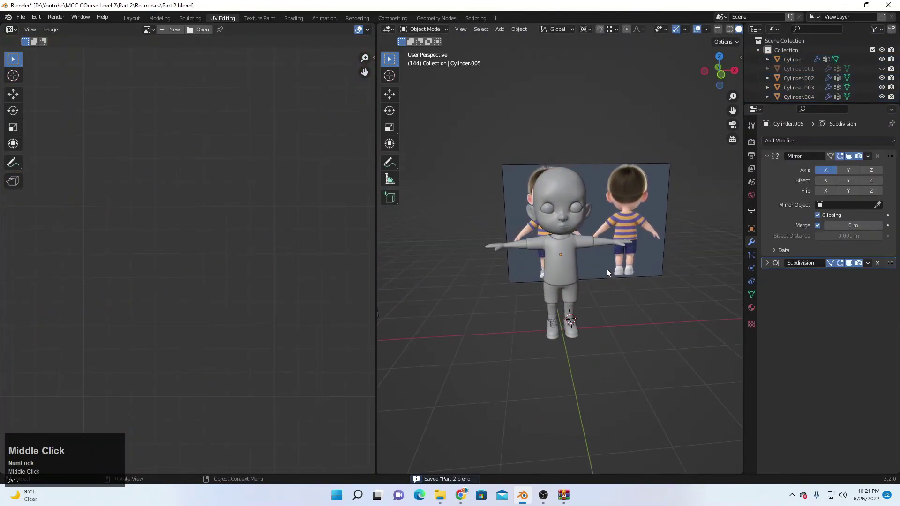